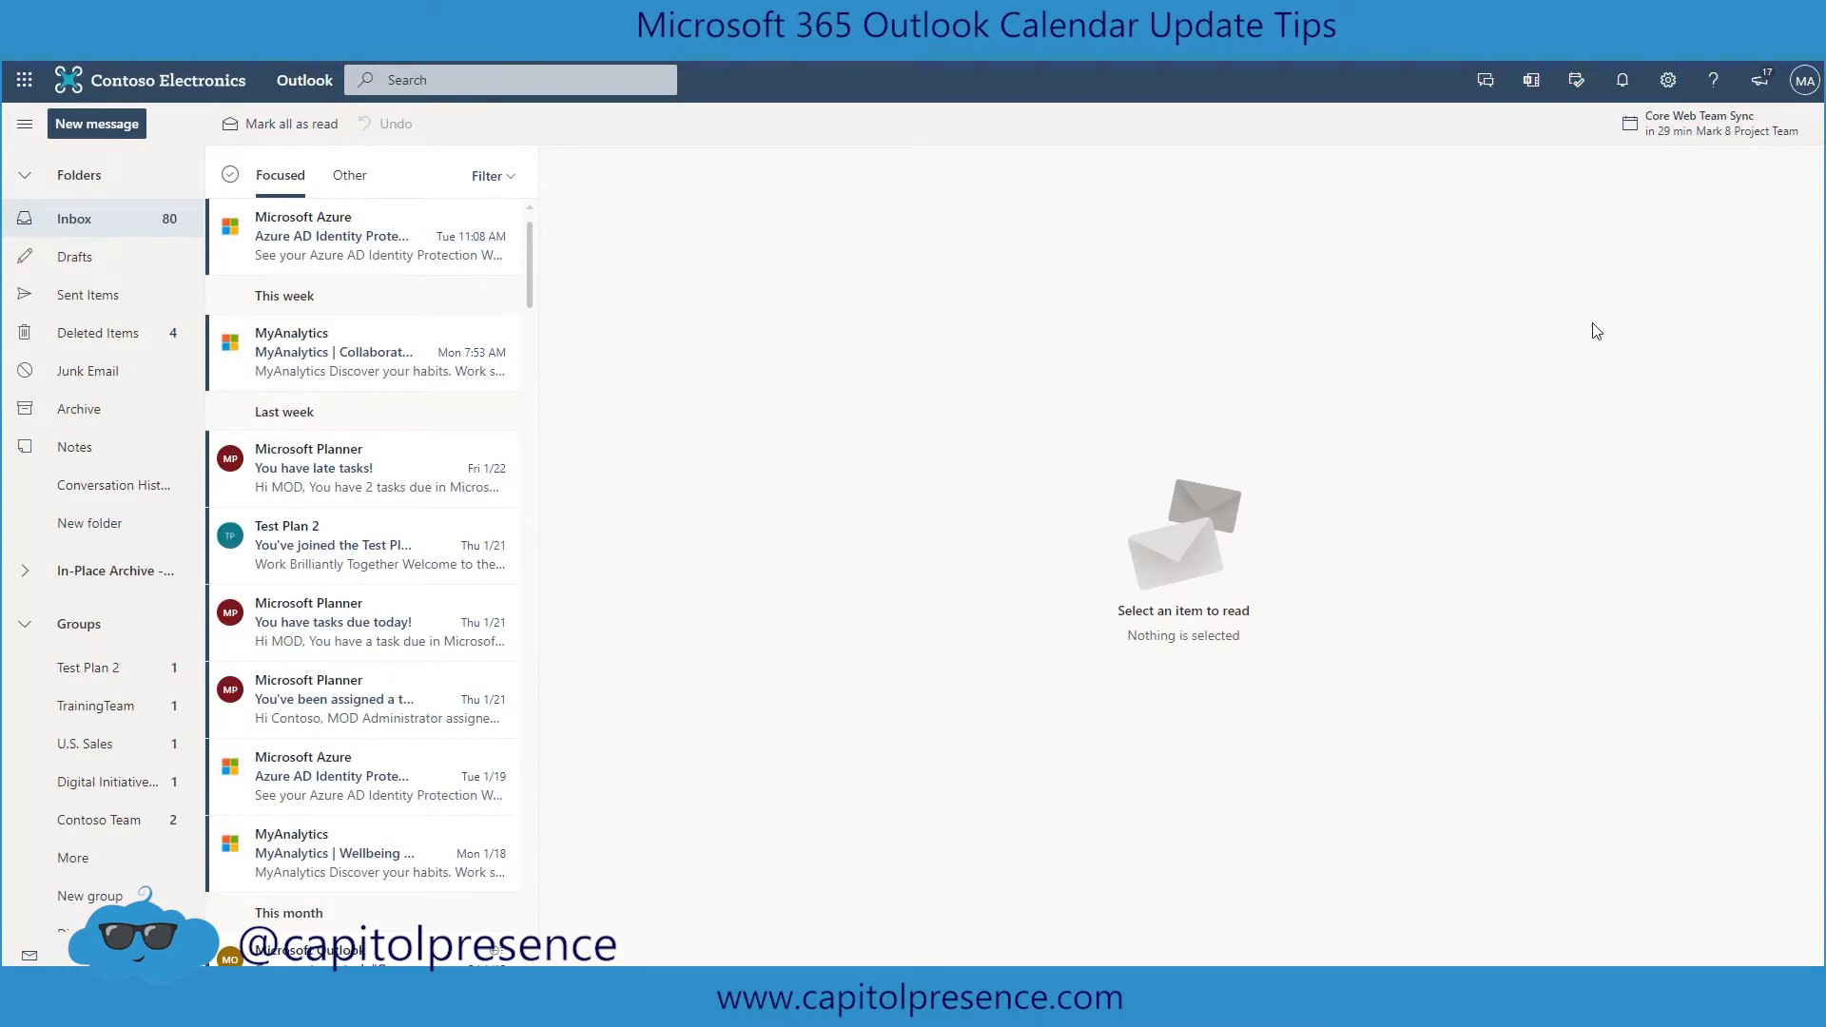
# Step: Open the quick settings and try dark mode, switching it on and back off
pyautogui.click(1673, 83)
pyautogui.click(1669, 81)
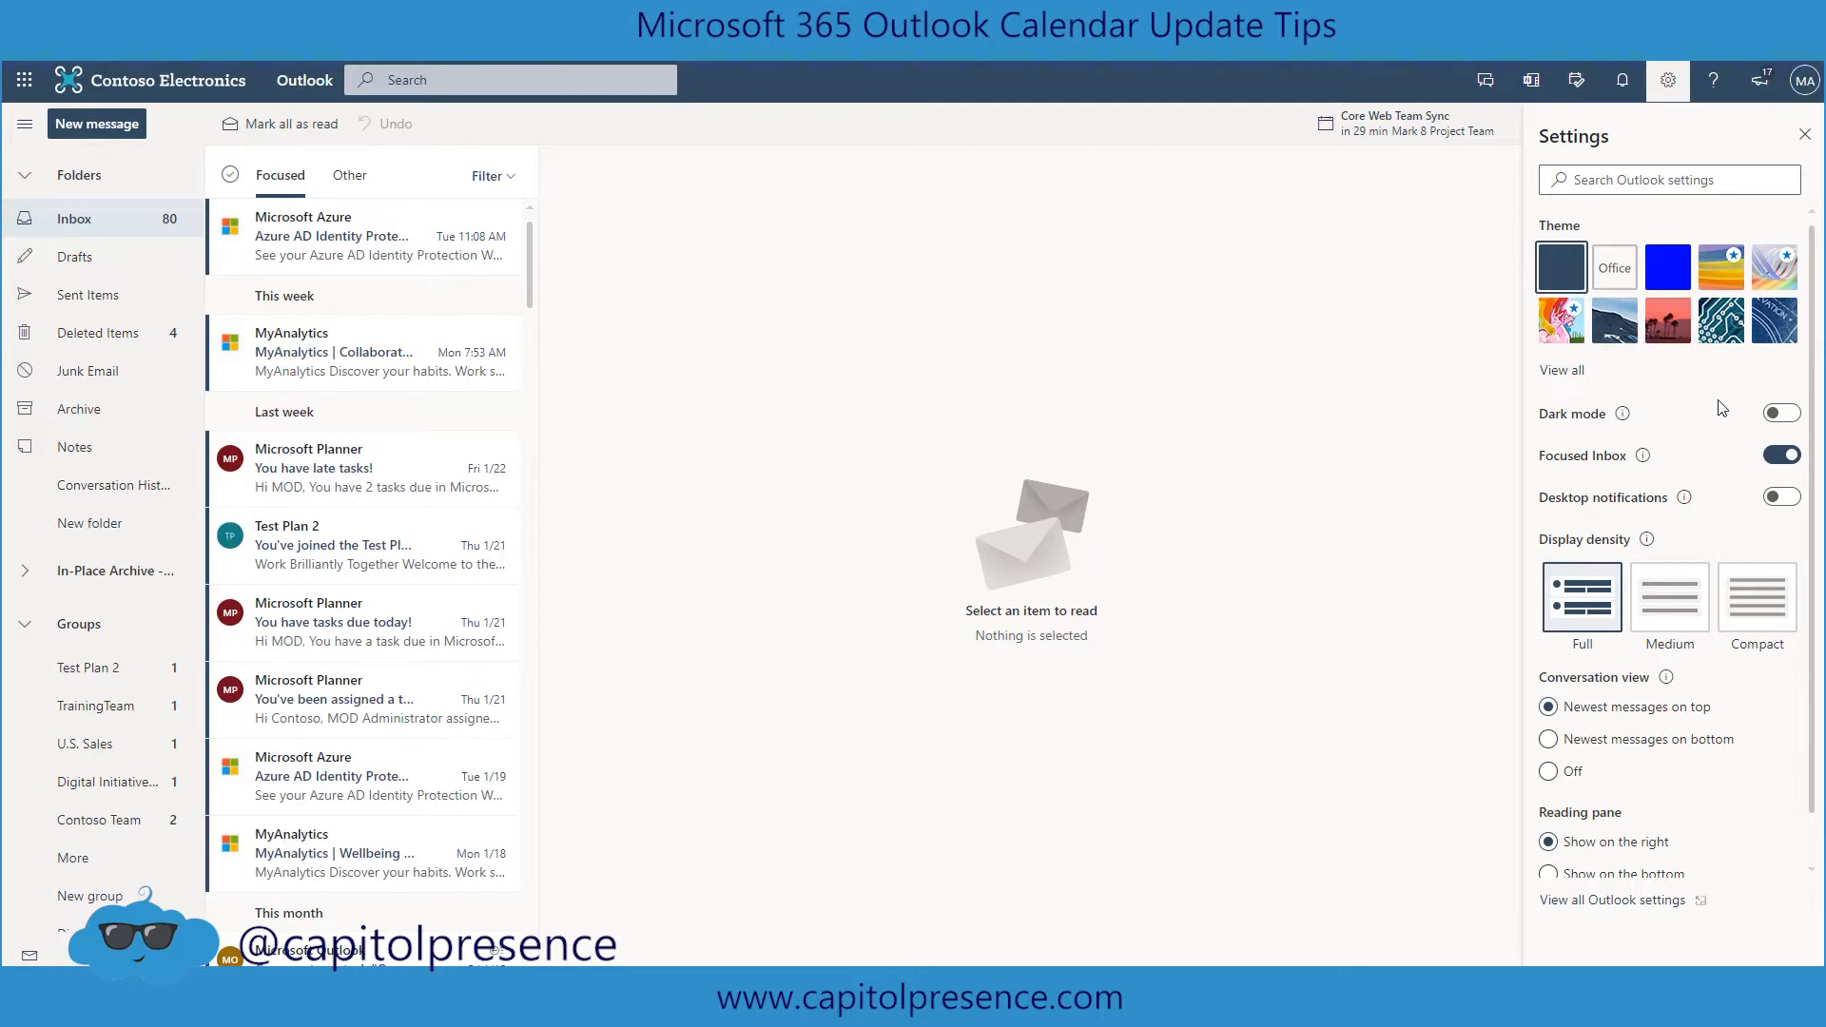
pyautogui.click(1775, 415)
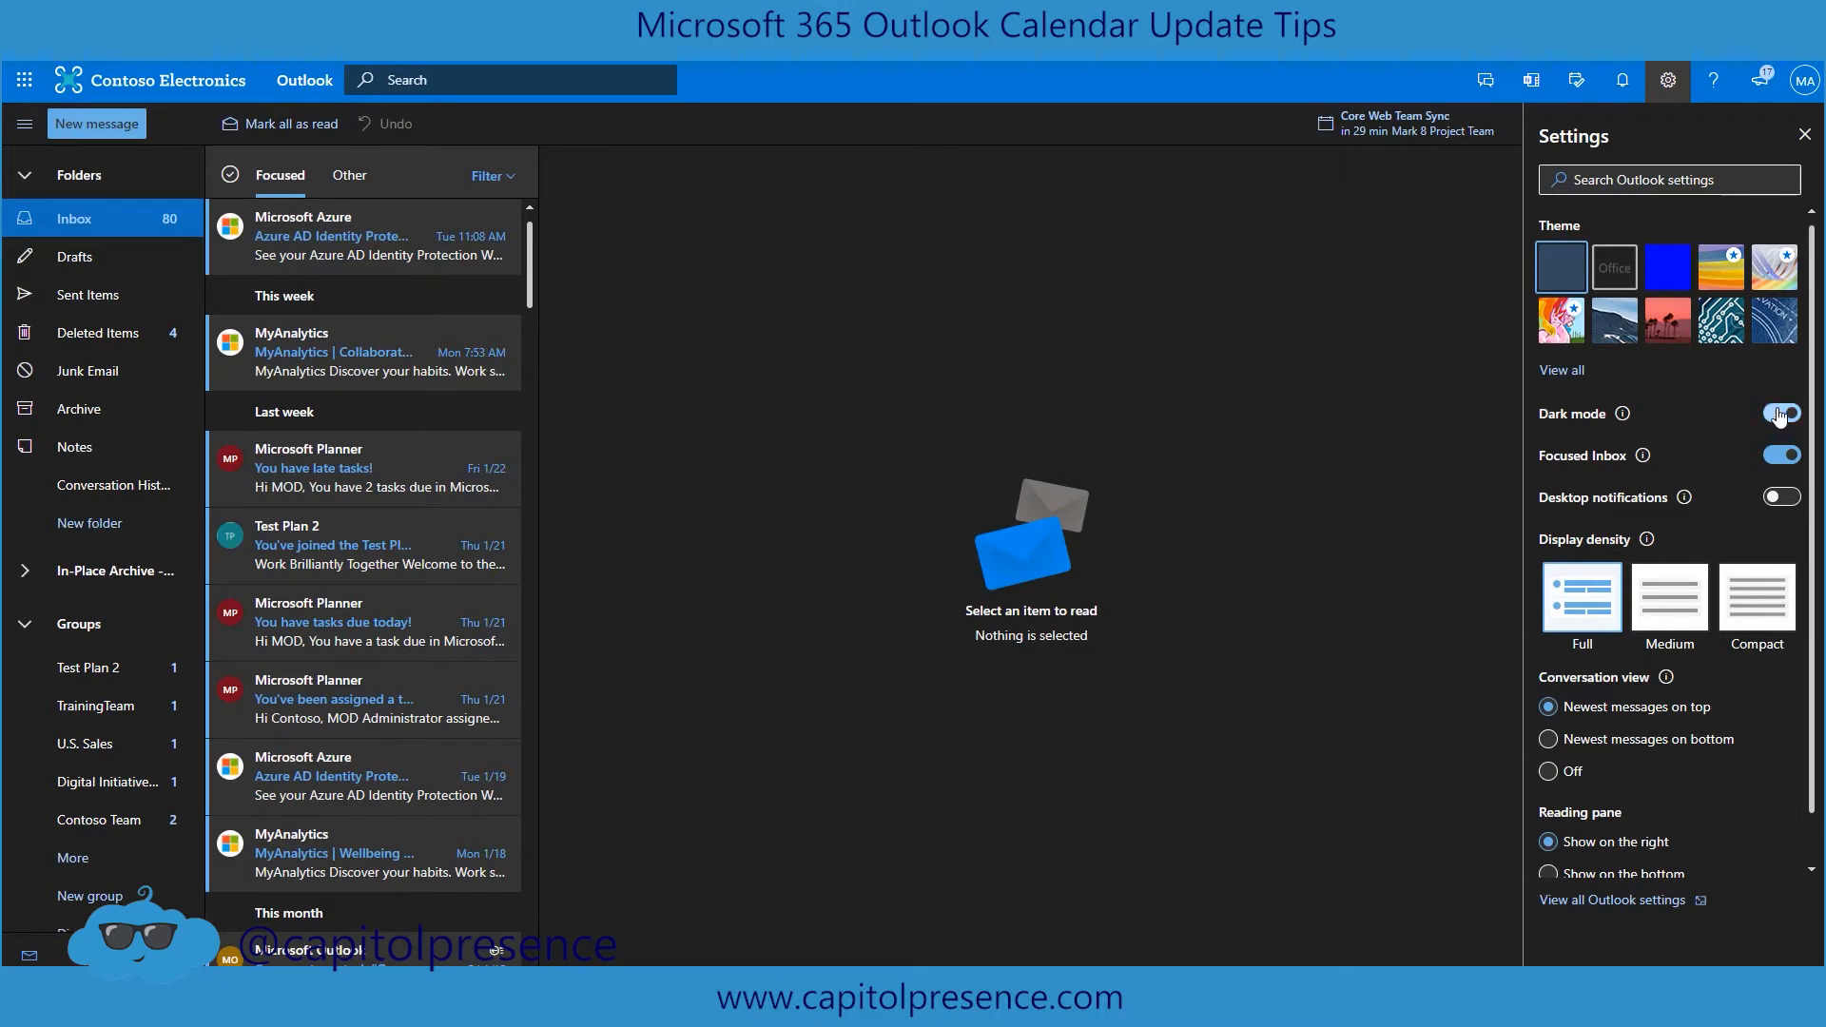
pyautogui.click(1779, 415)
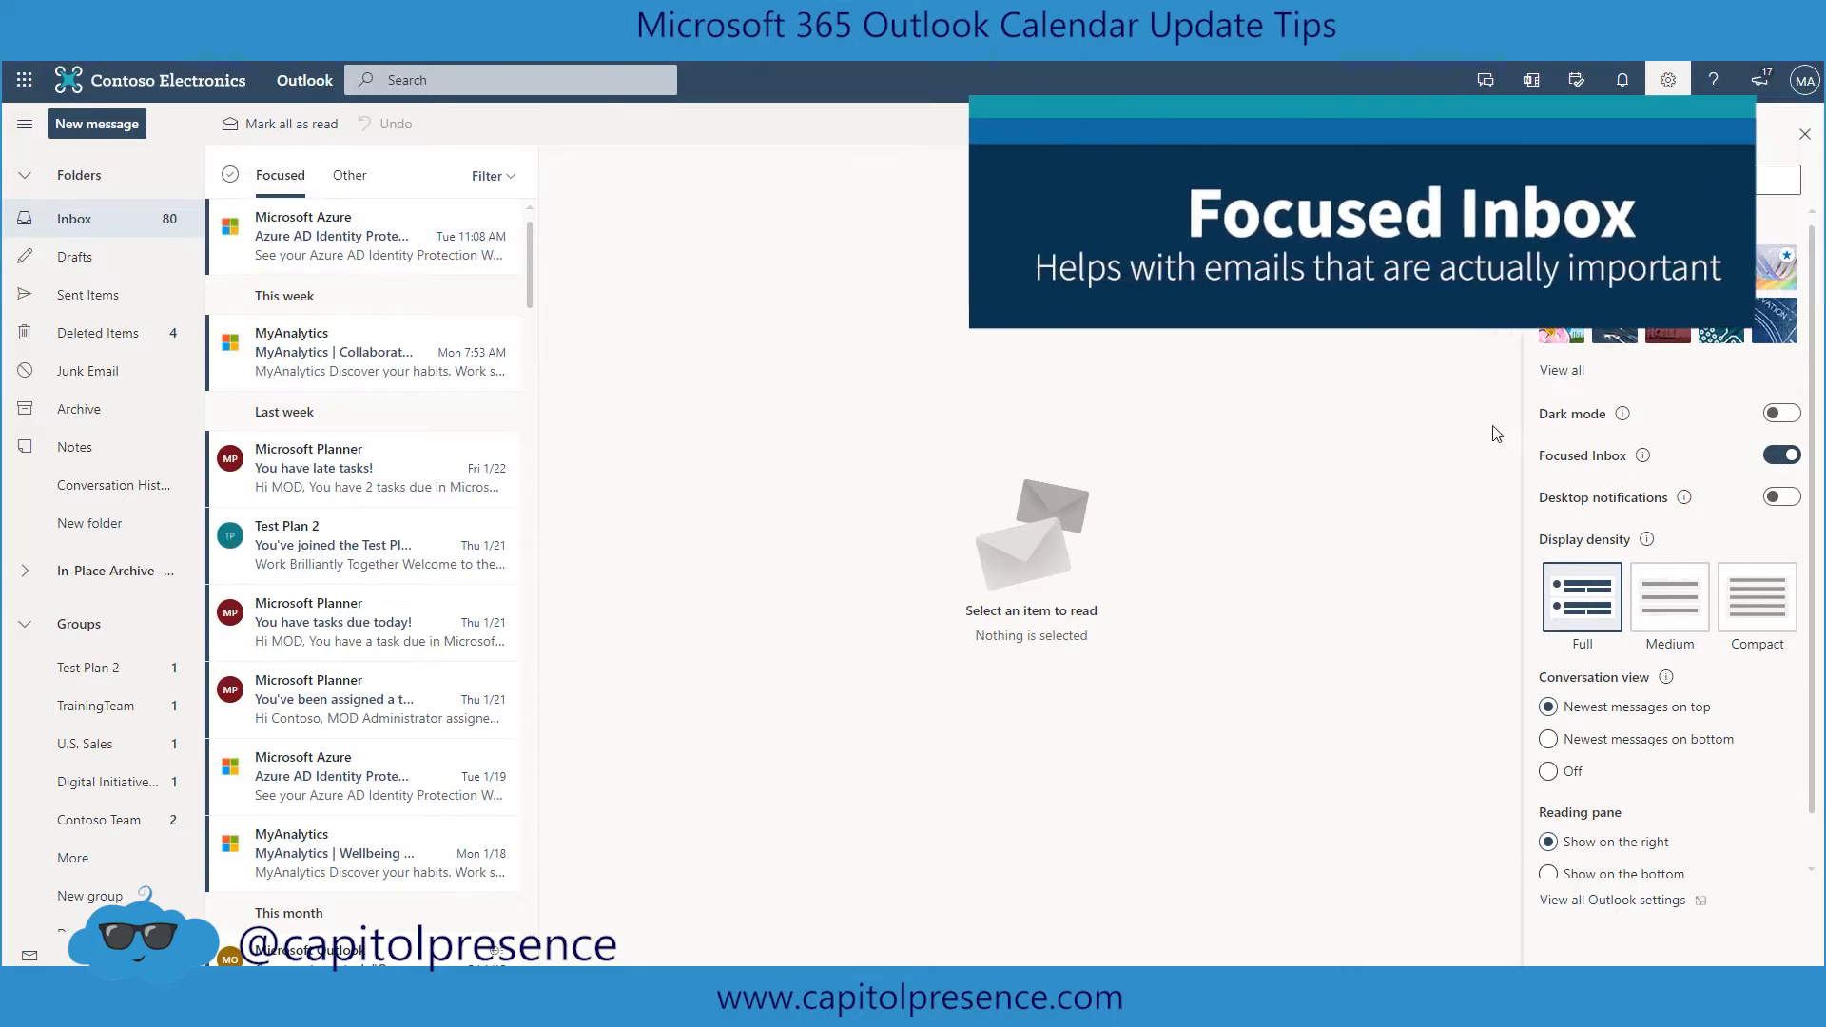
# Step: Turn Focused Inbox off and back on, and view the Other messages before returning to the Focused ones
pyautogui.click(1782, 455)
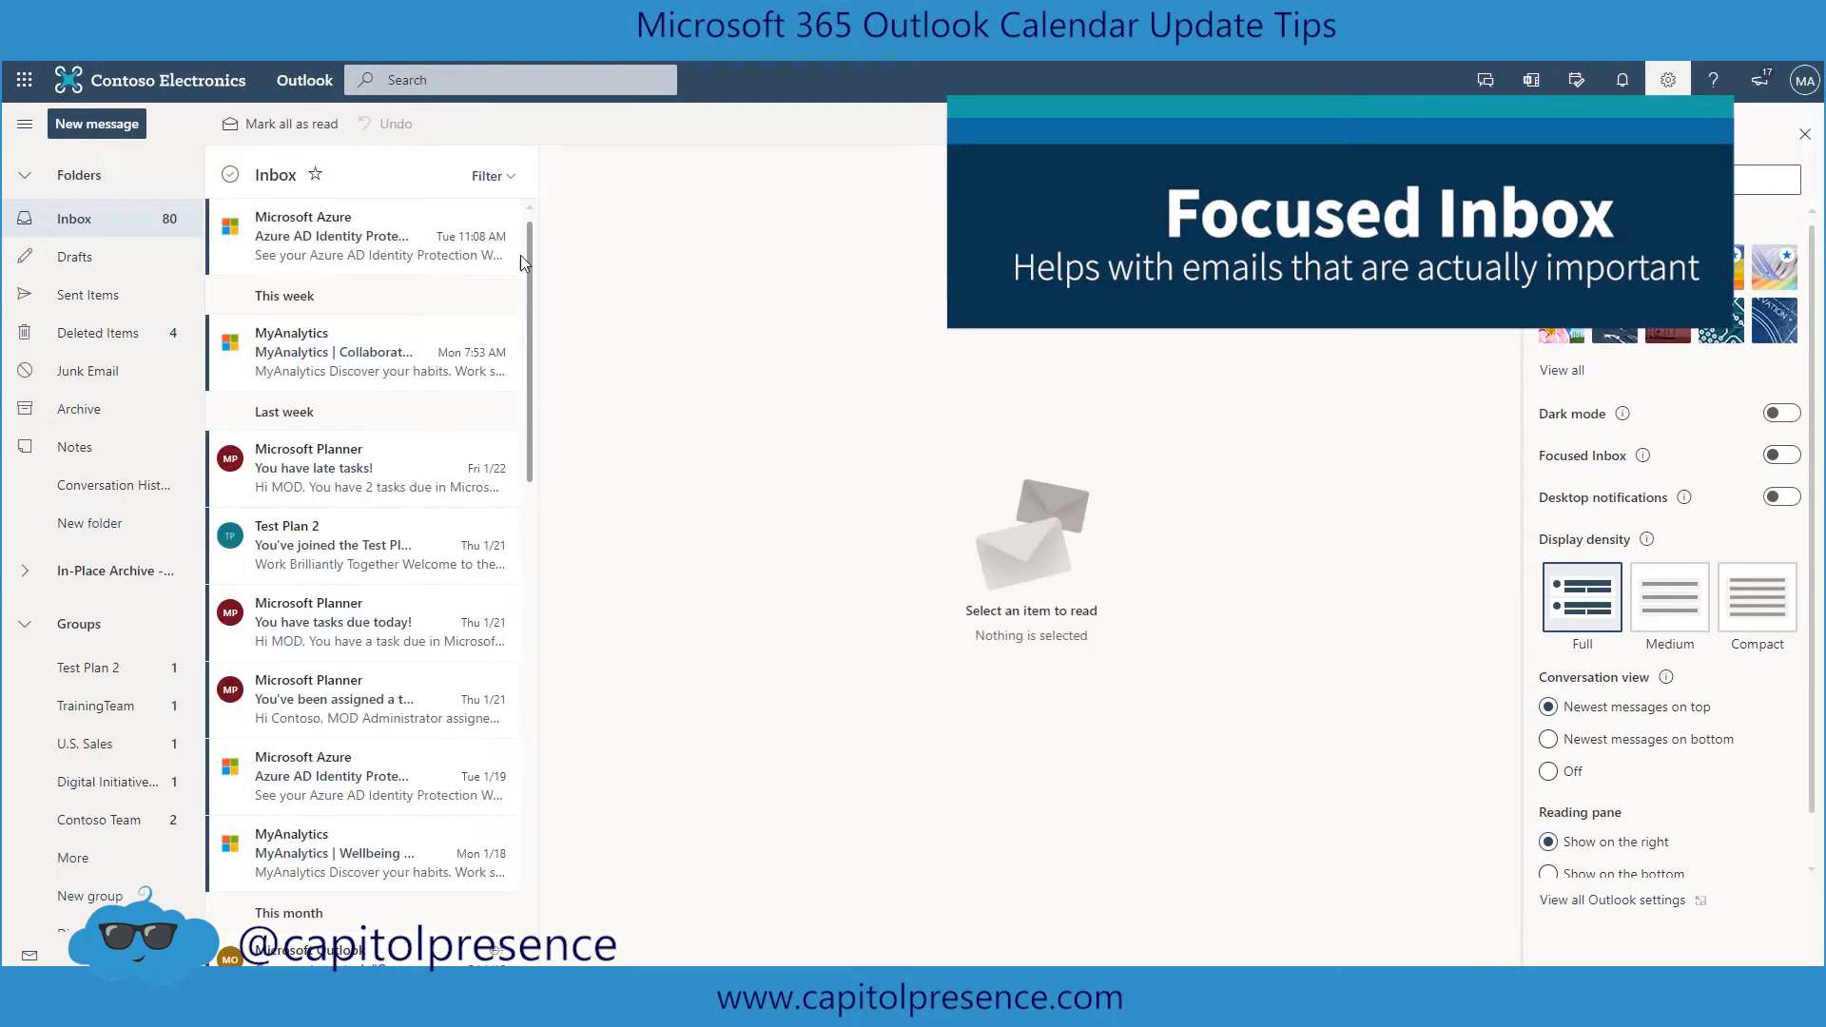
pyautogui.click(1781, 454)
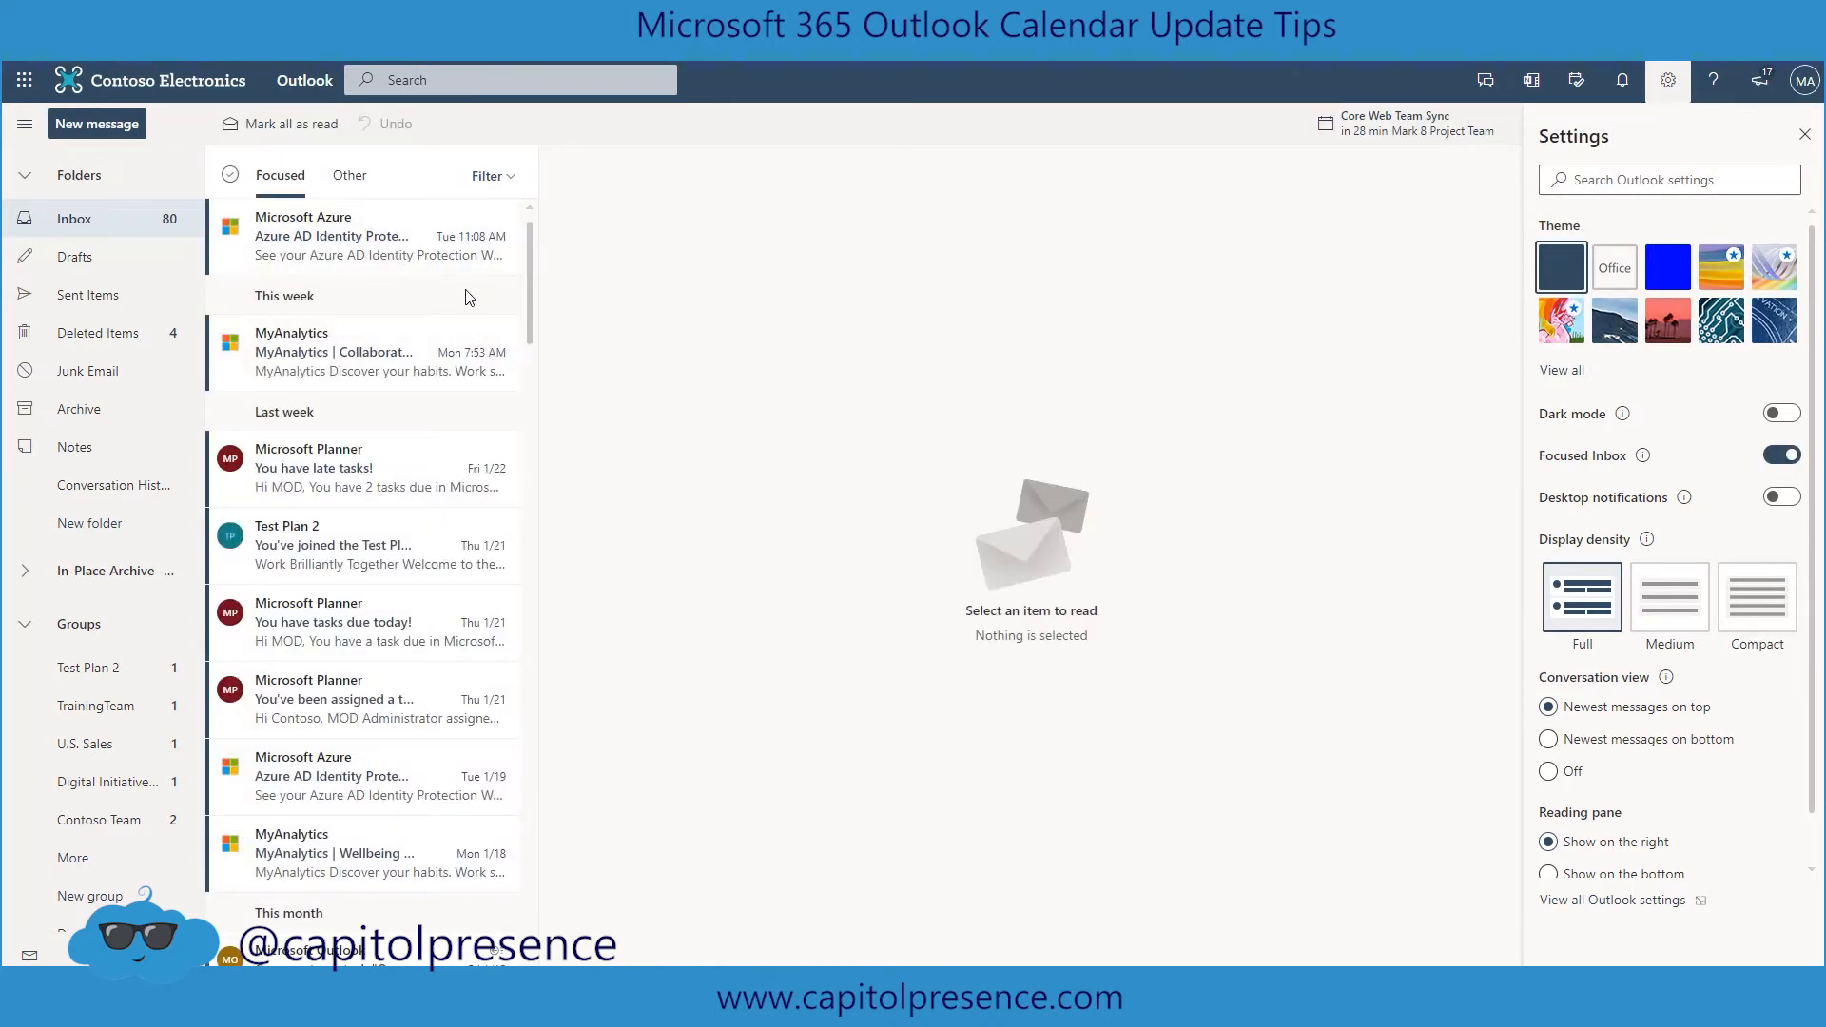
pyautogui.click(365, 182)
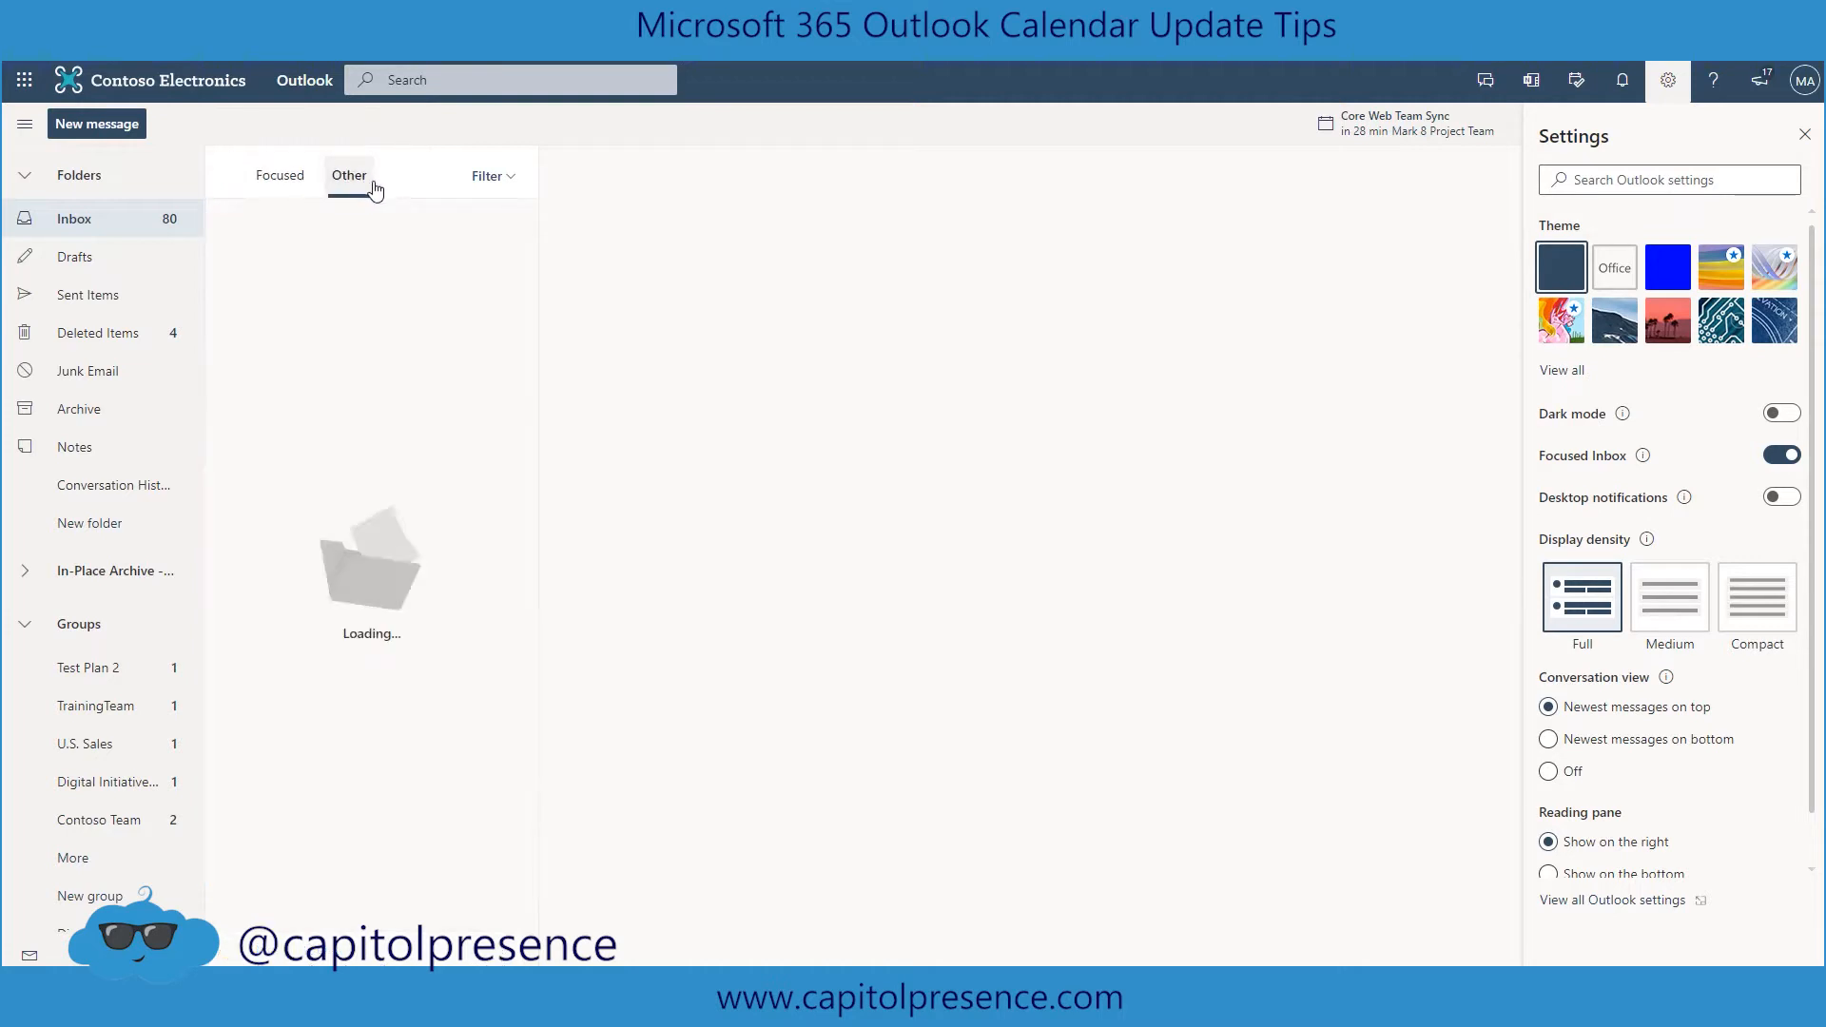
pyautogui.click(266, 186)
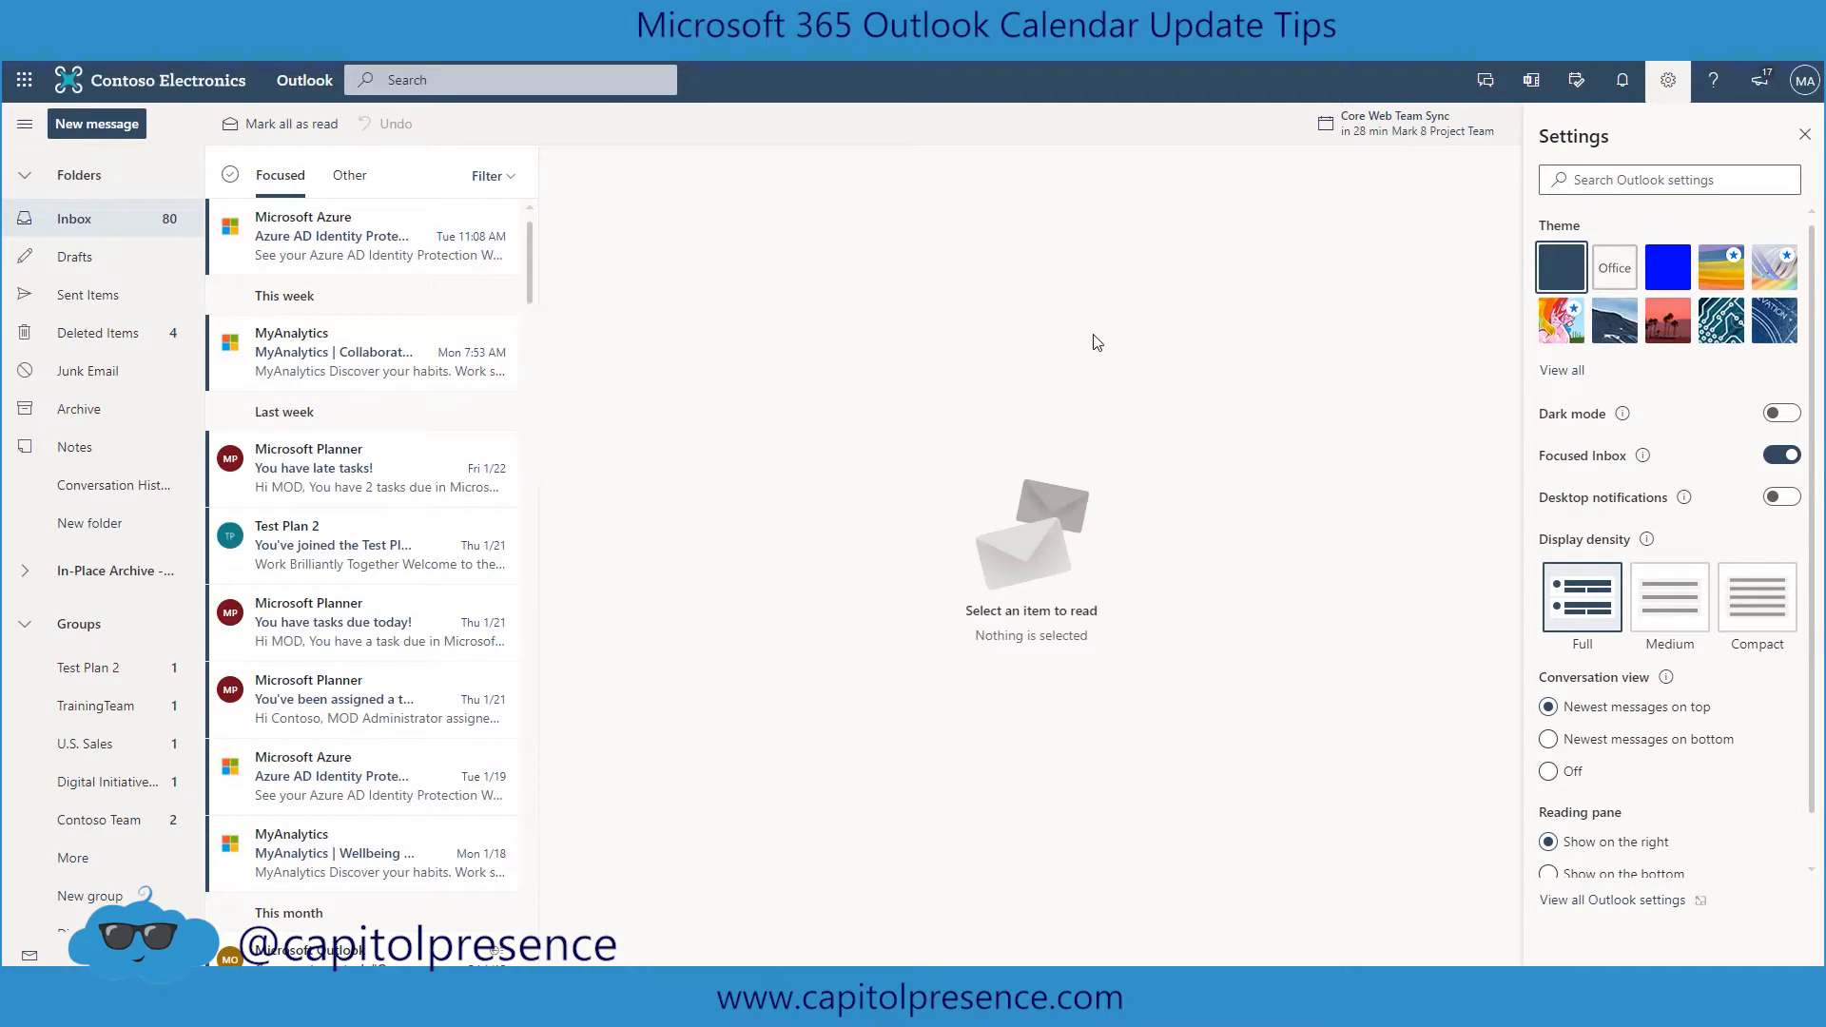
# Step: Open the calendar view page of the full Outlook settings and try 15-minute increments before restoring 30-minute increments
pyautogui.scroll(-1, 1795, 672)
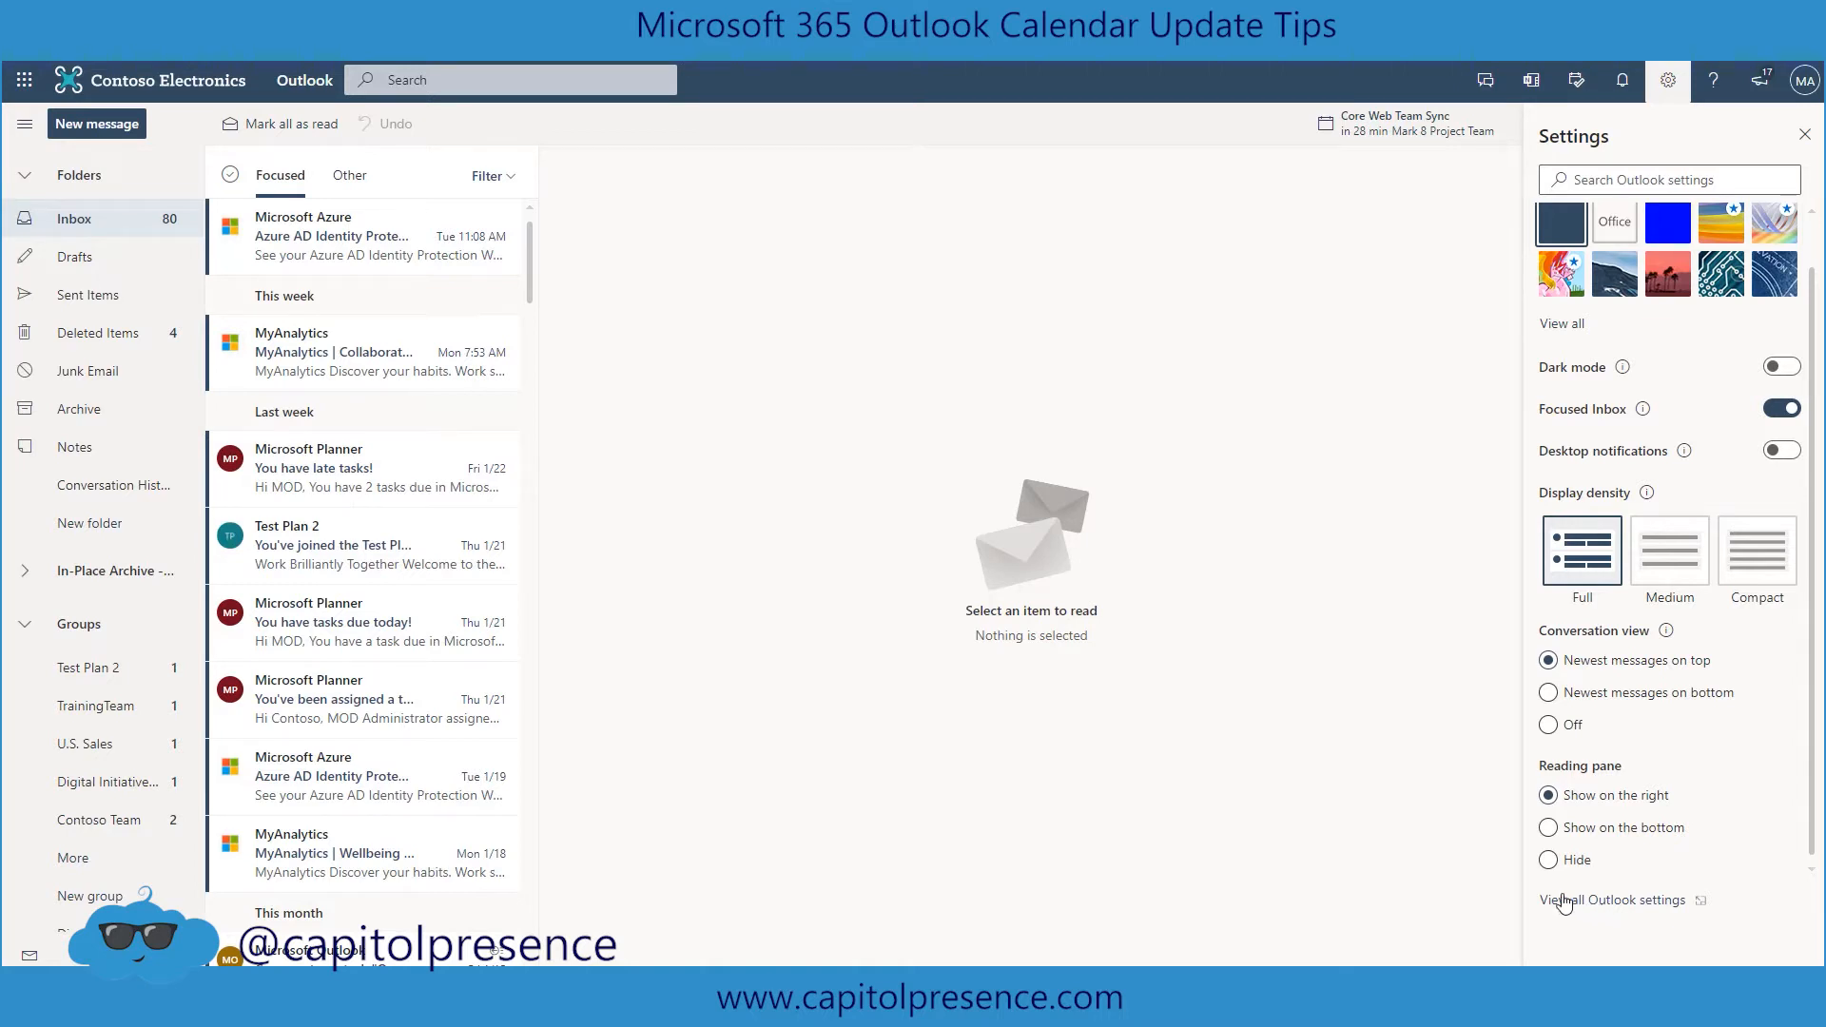
pyautogui.click(1650, 902)
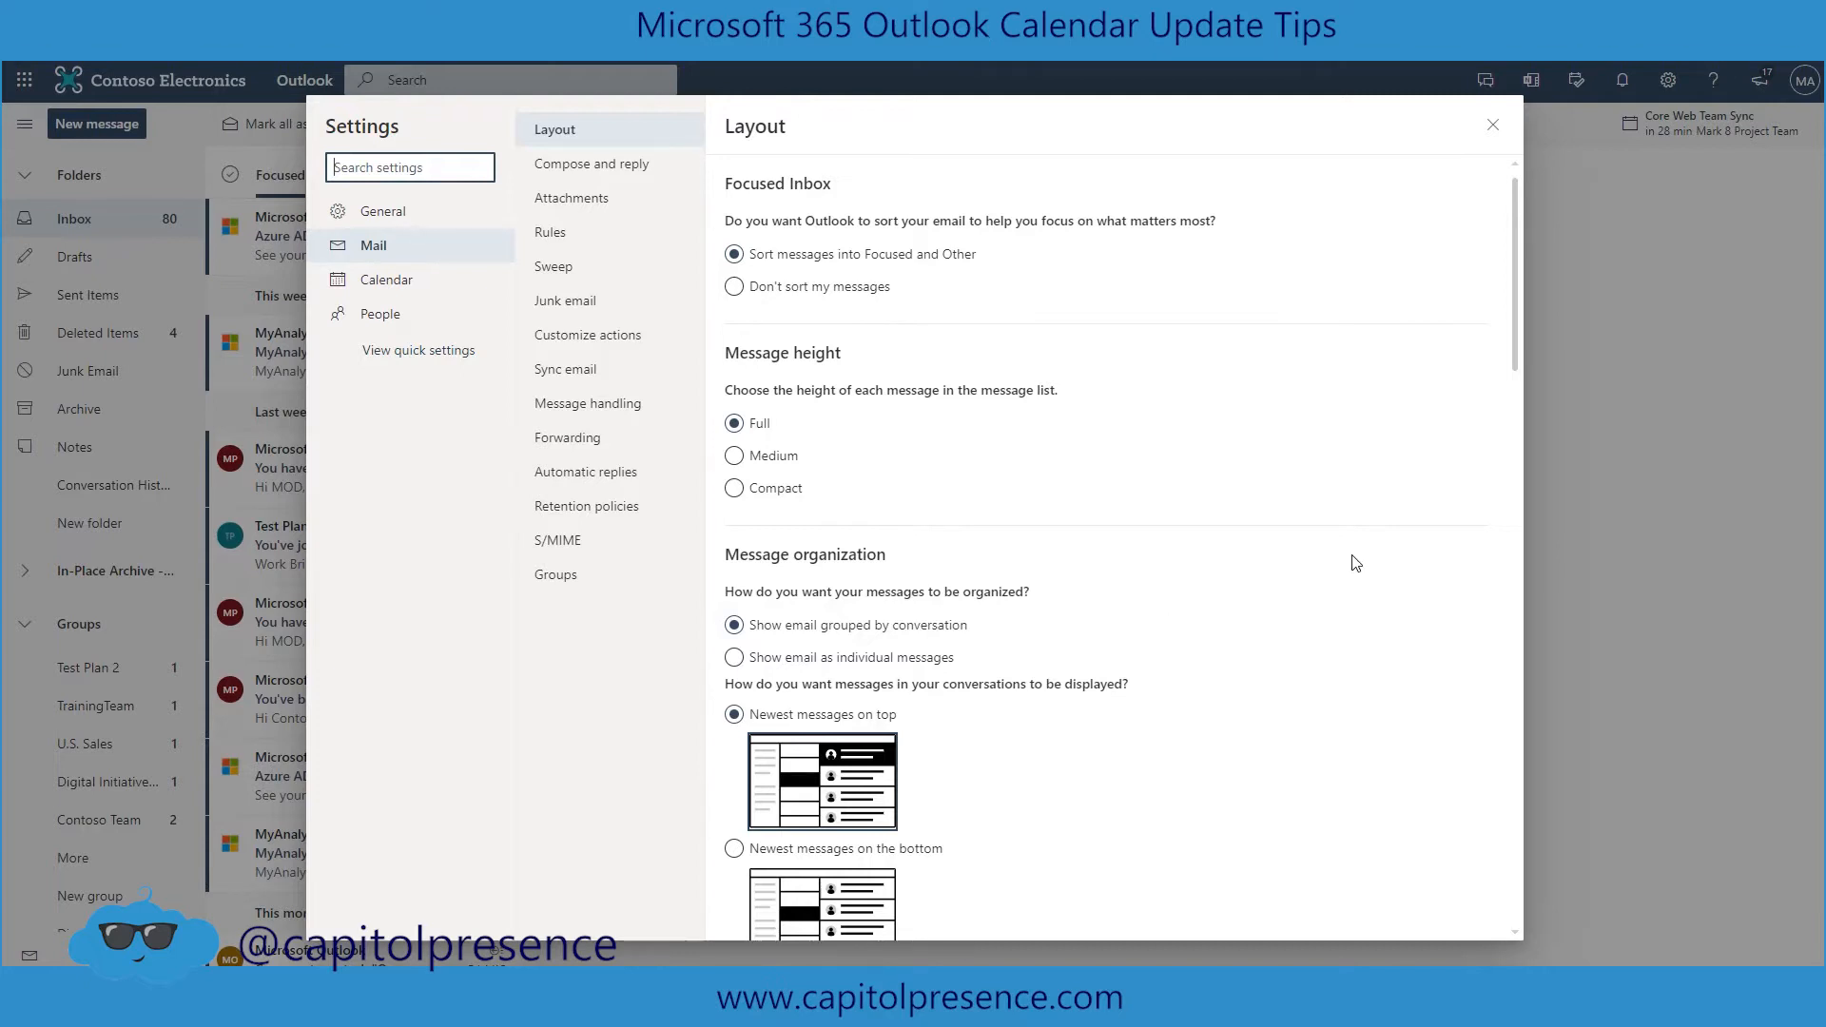
pyautogui.click(388, 297)
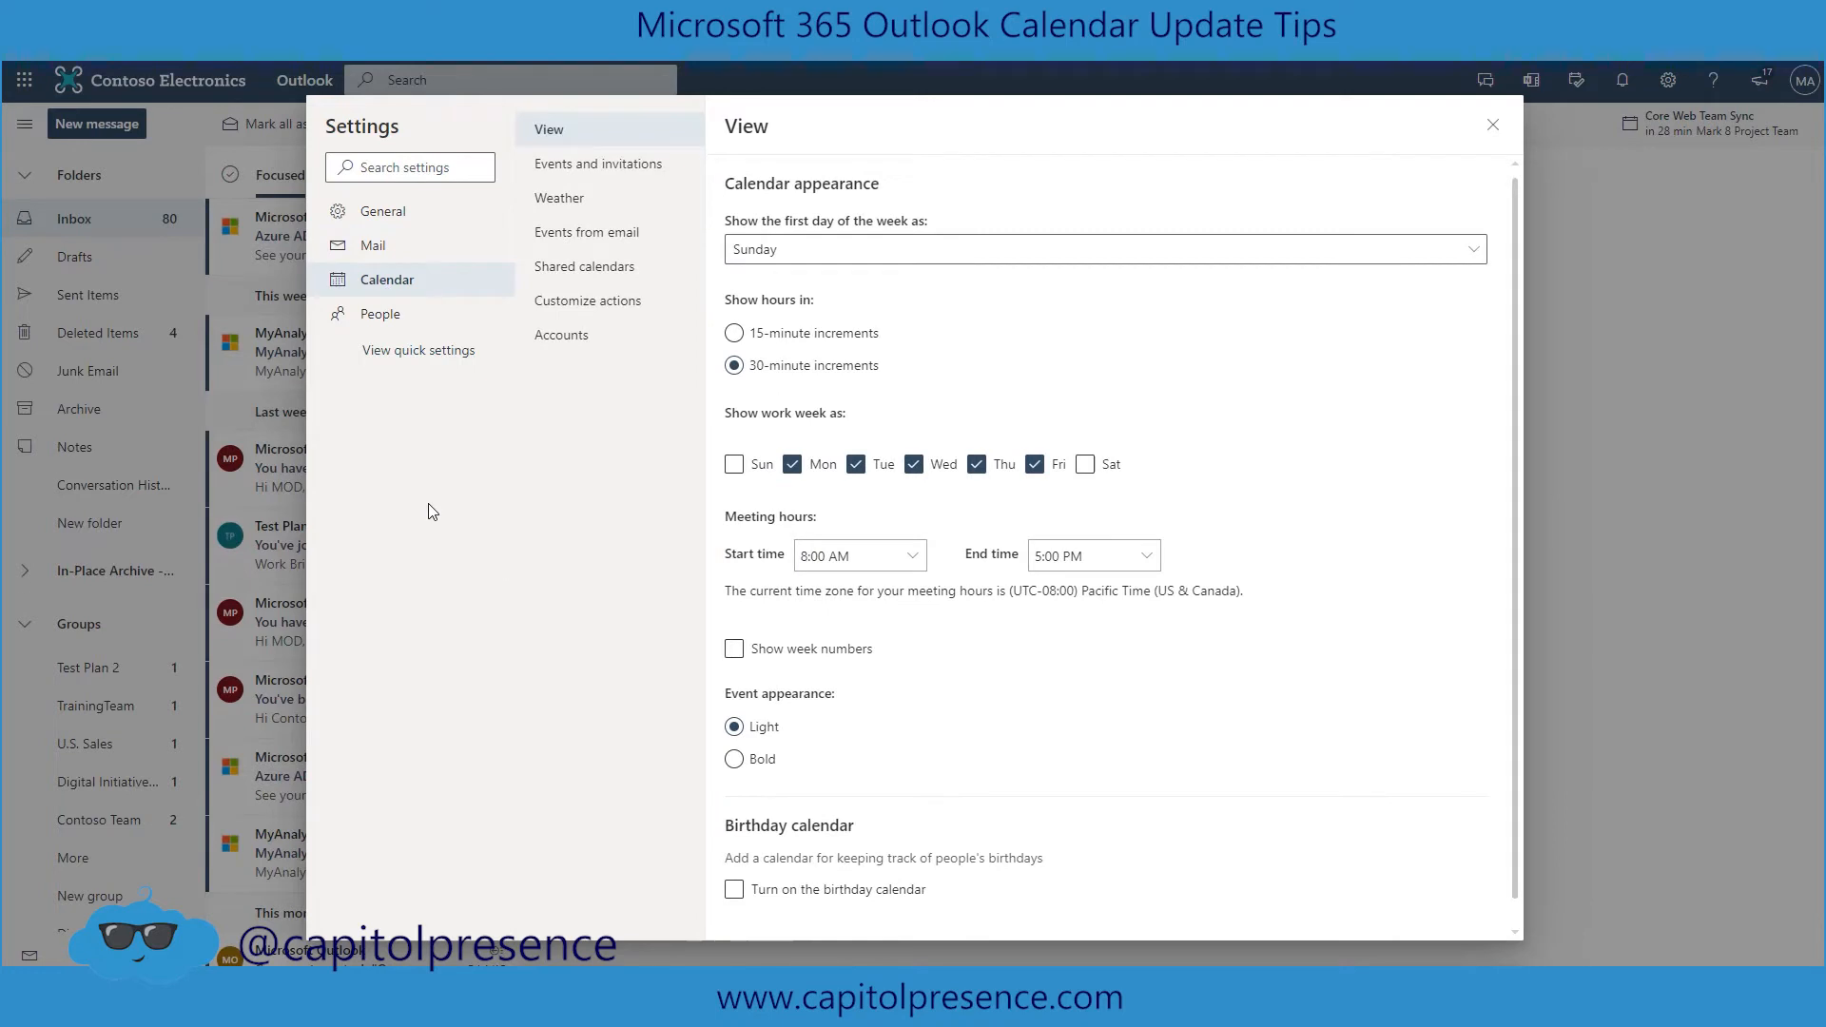
pyautogui.click(791, 331)
pyautogui.click(734, 334)
pyautogui.click(740, 377)
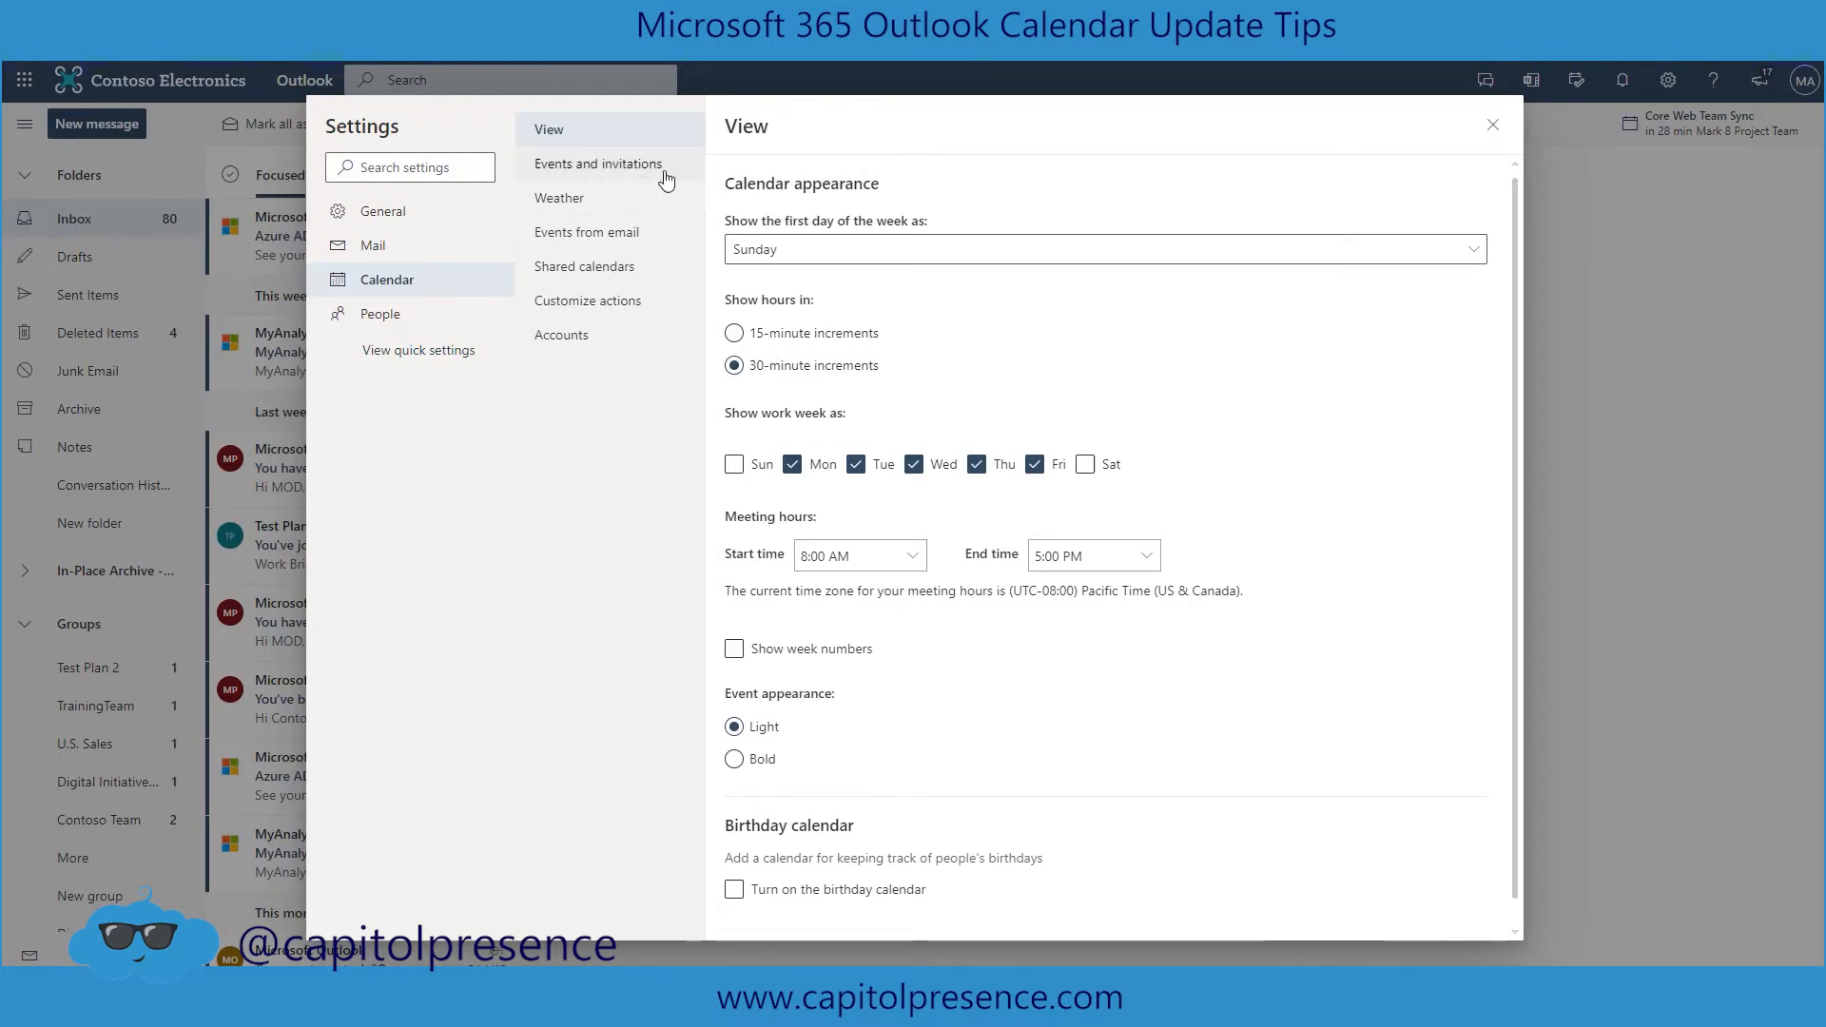
# Step: In the calendar's events and invitations settings, switch adding an online meeting to all meetings on and back off, and close the settings
pyautogui.click(594, 171)
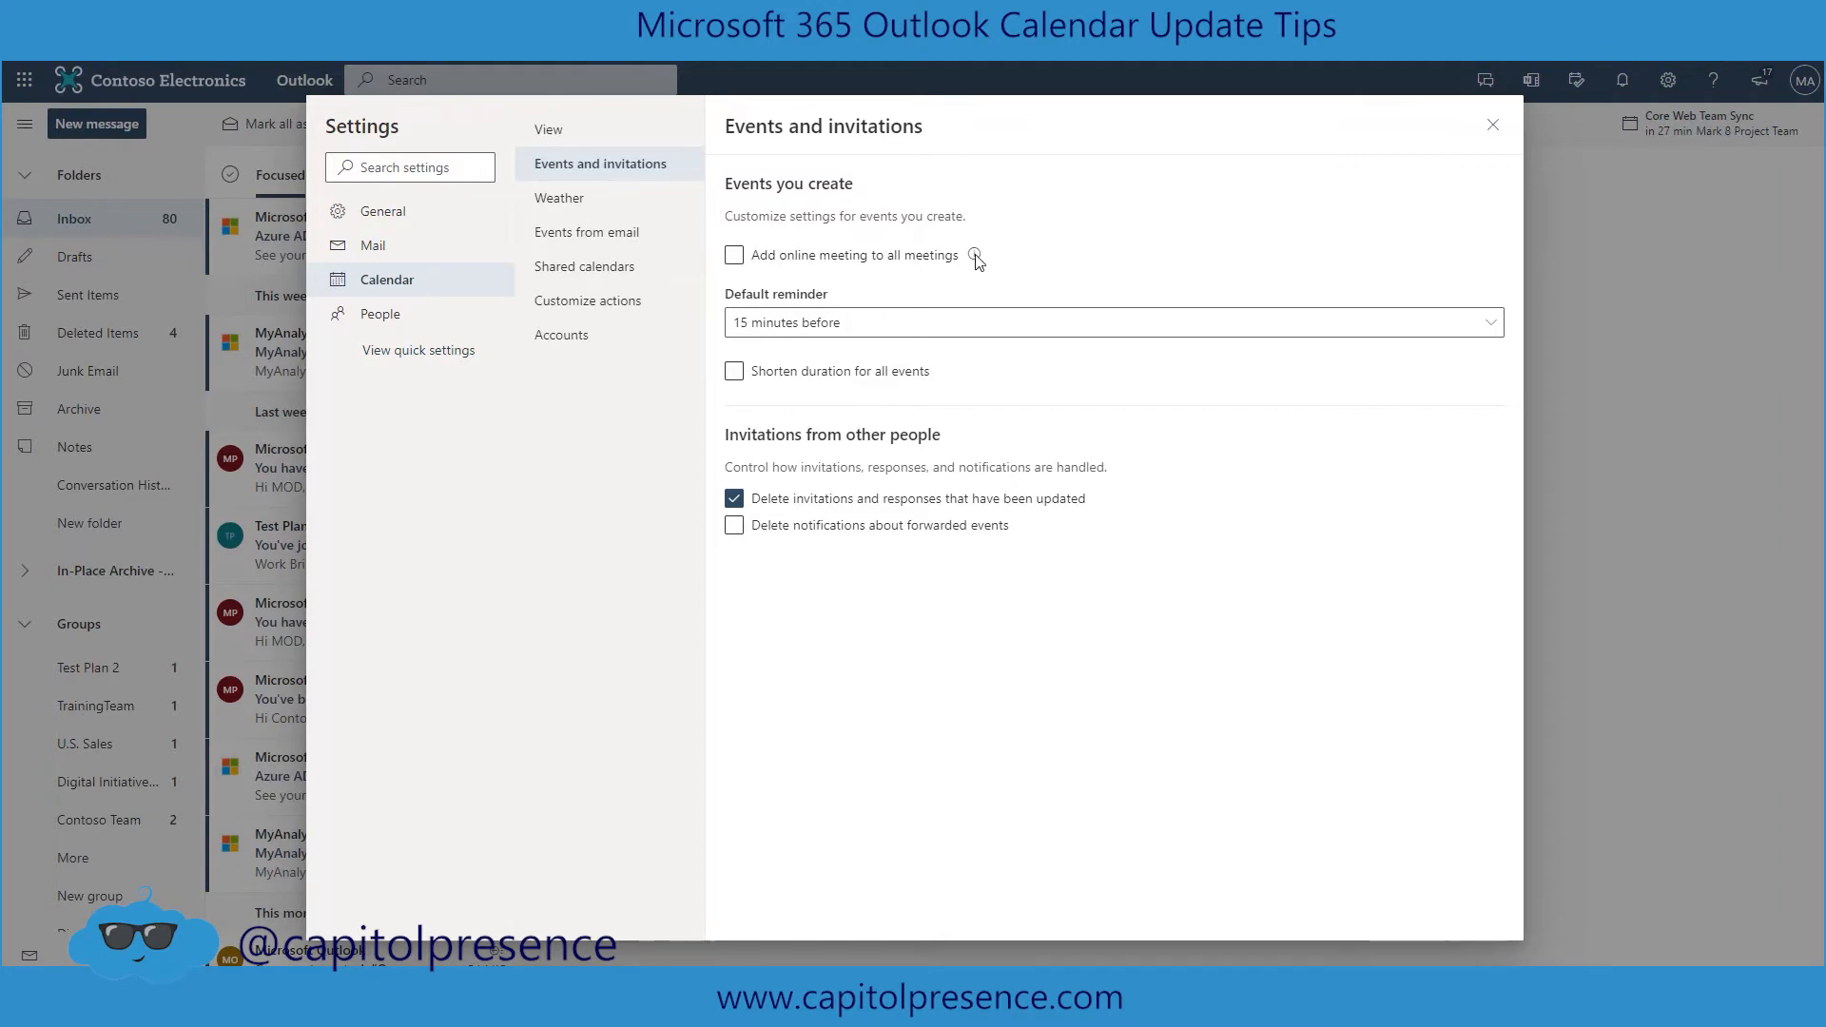
pyautogui.click(738, 258)
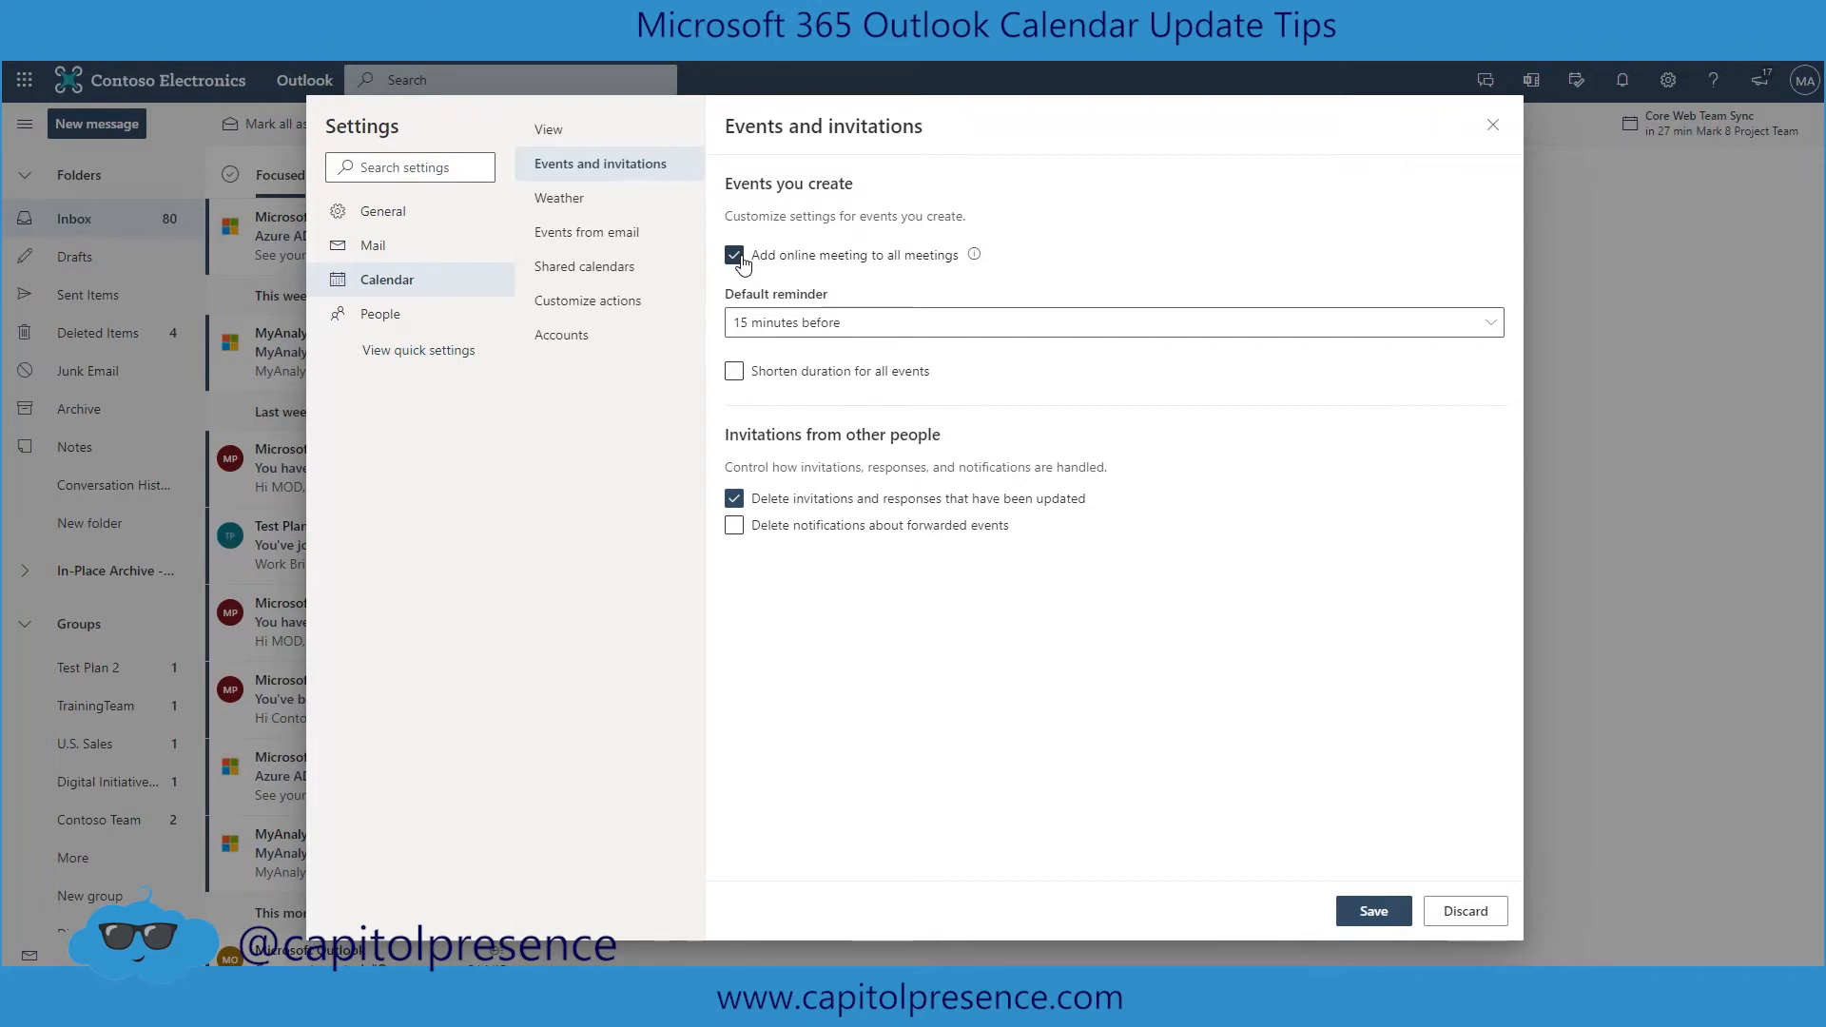
pyautogui.click(741, 260)
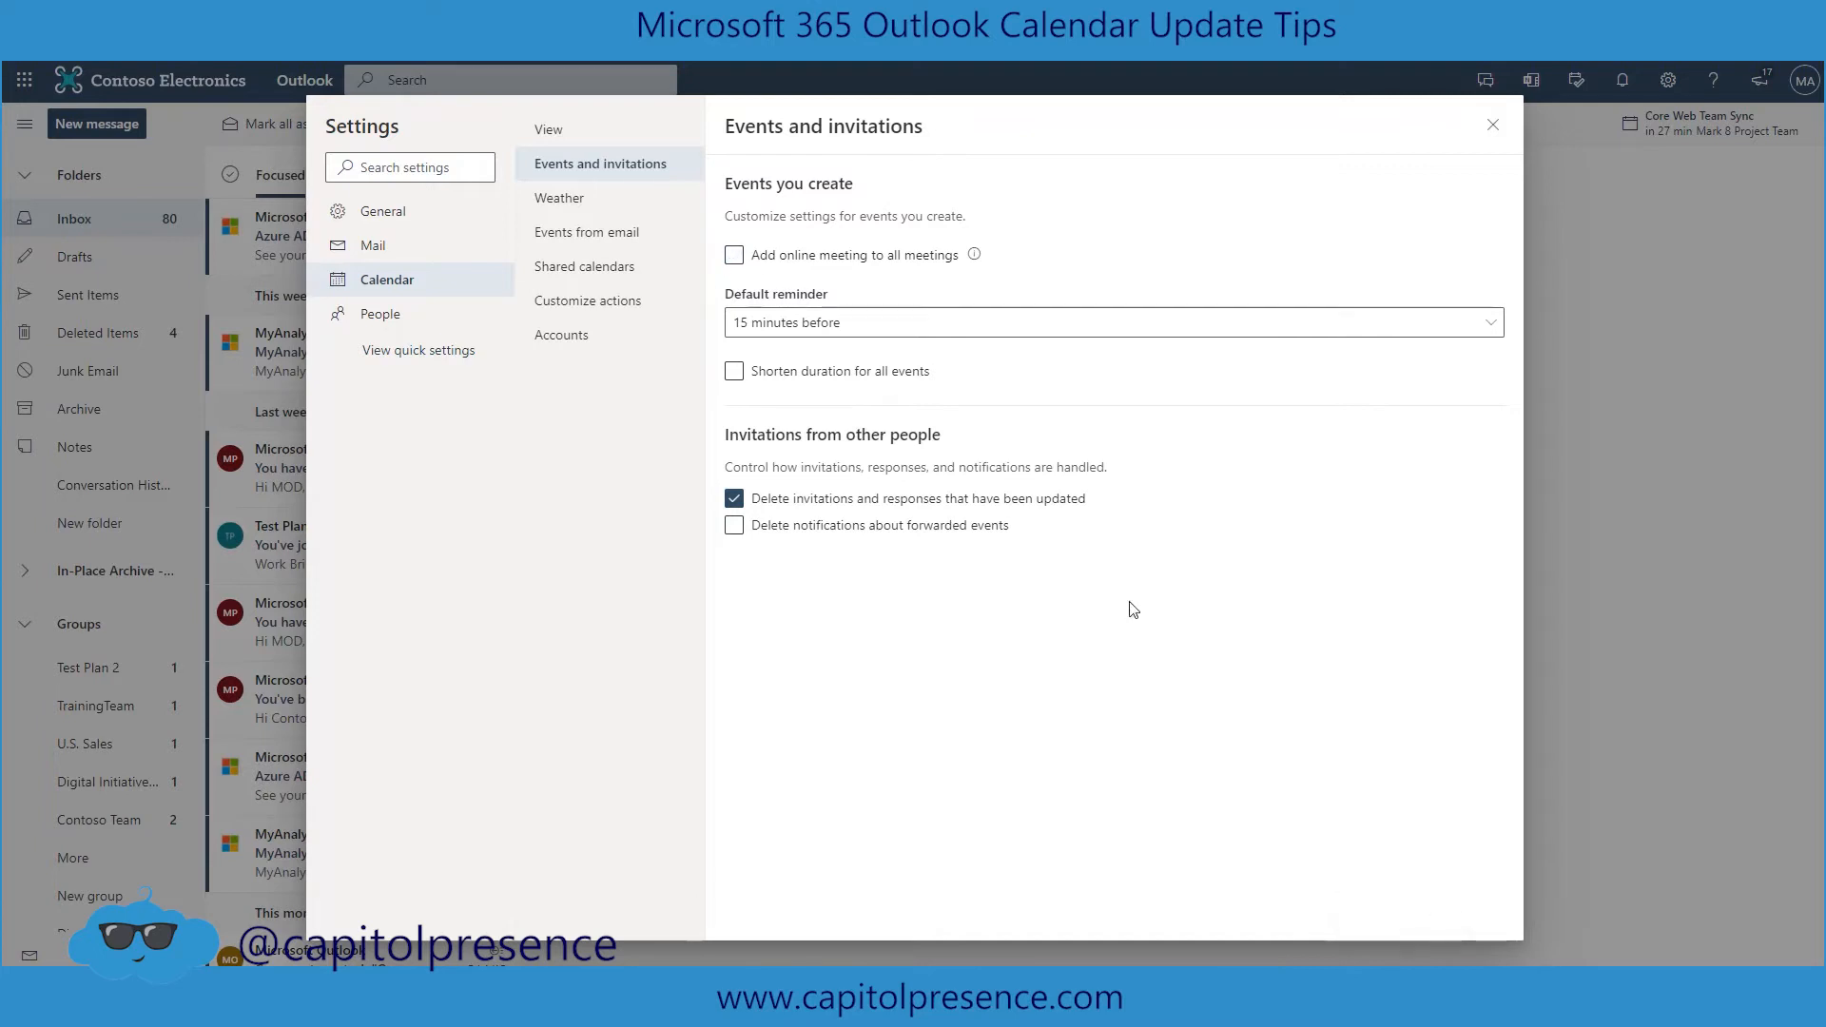
pyautogui.click(1494, 125)
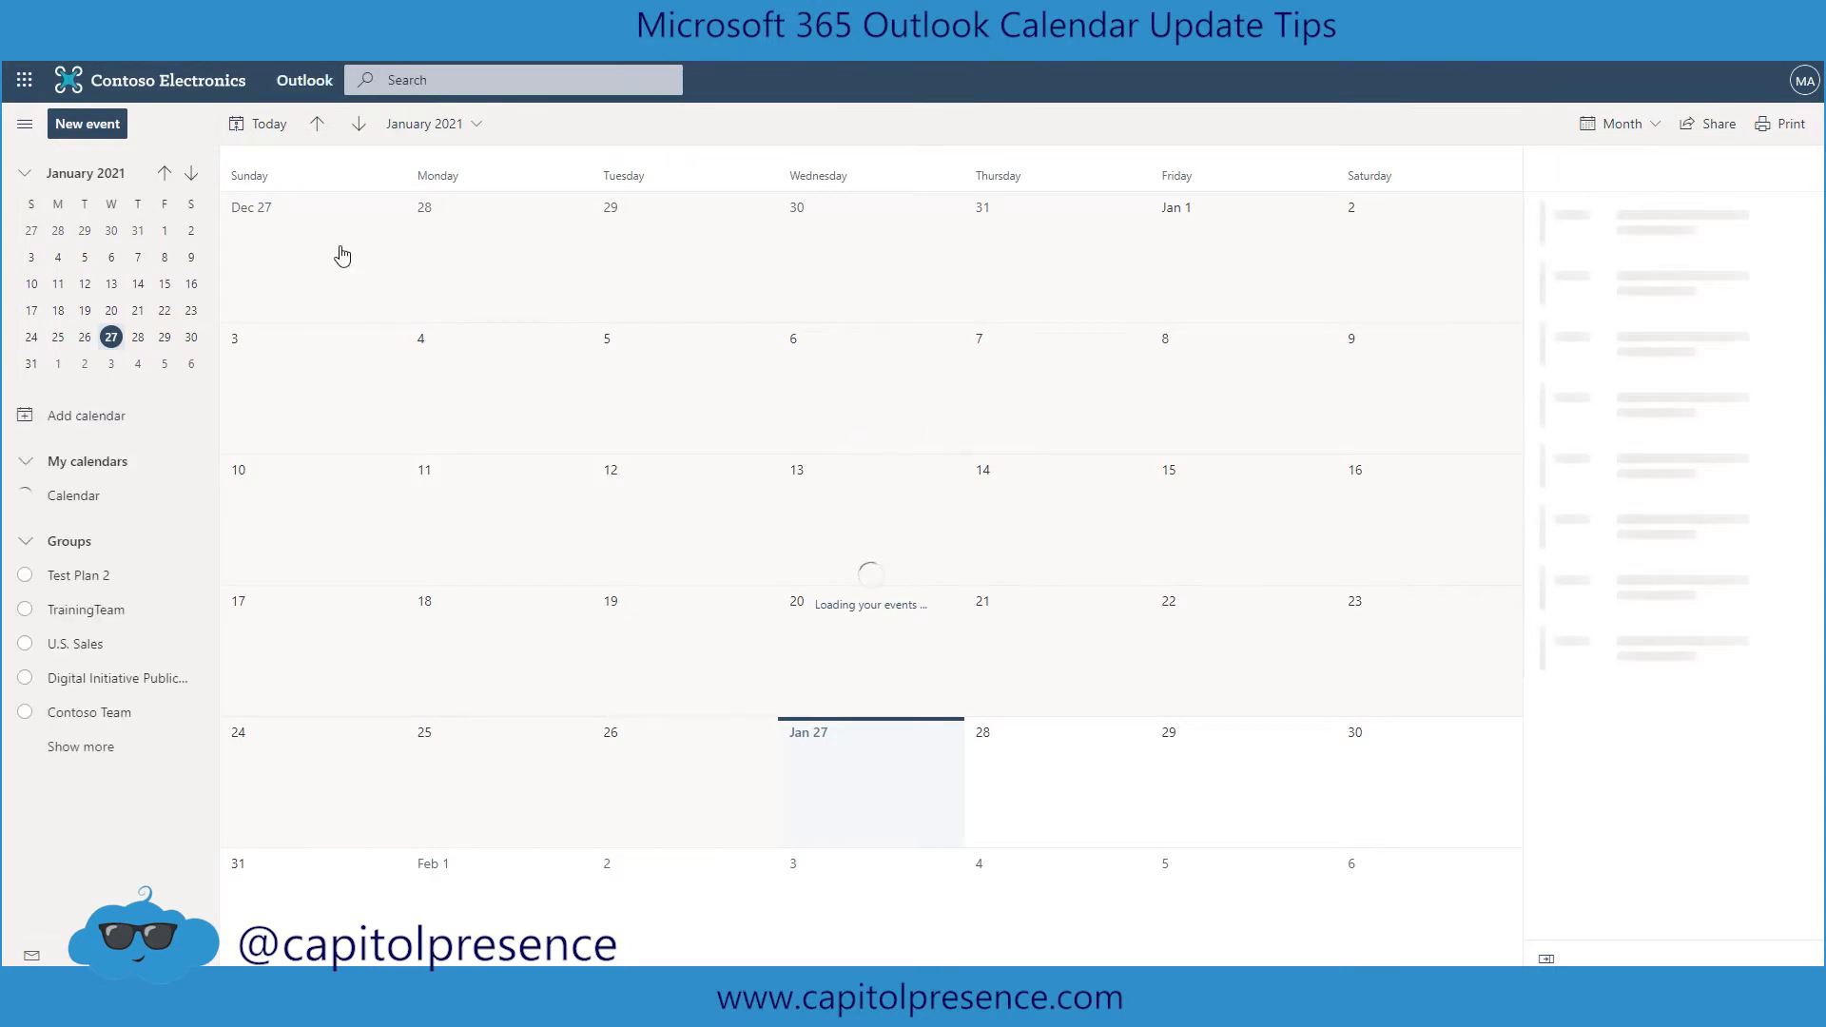
# Step: Create and save a calendar event titled "Test meeting" with the Teams meeting option turned on
pyautogui.click(89, 124)
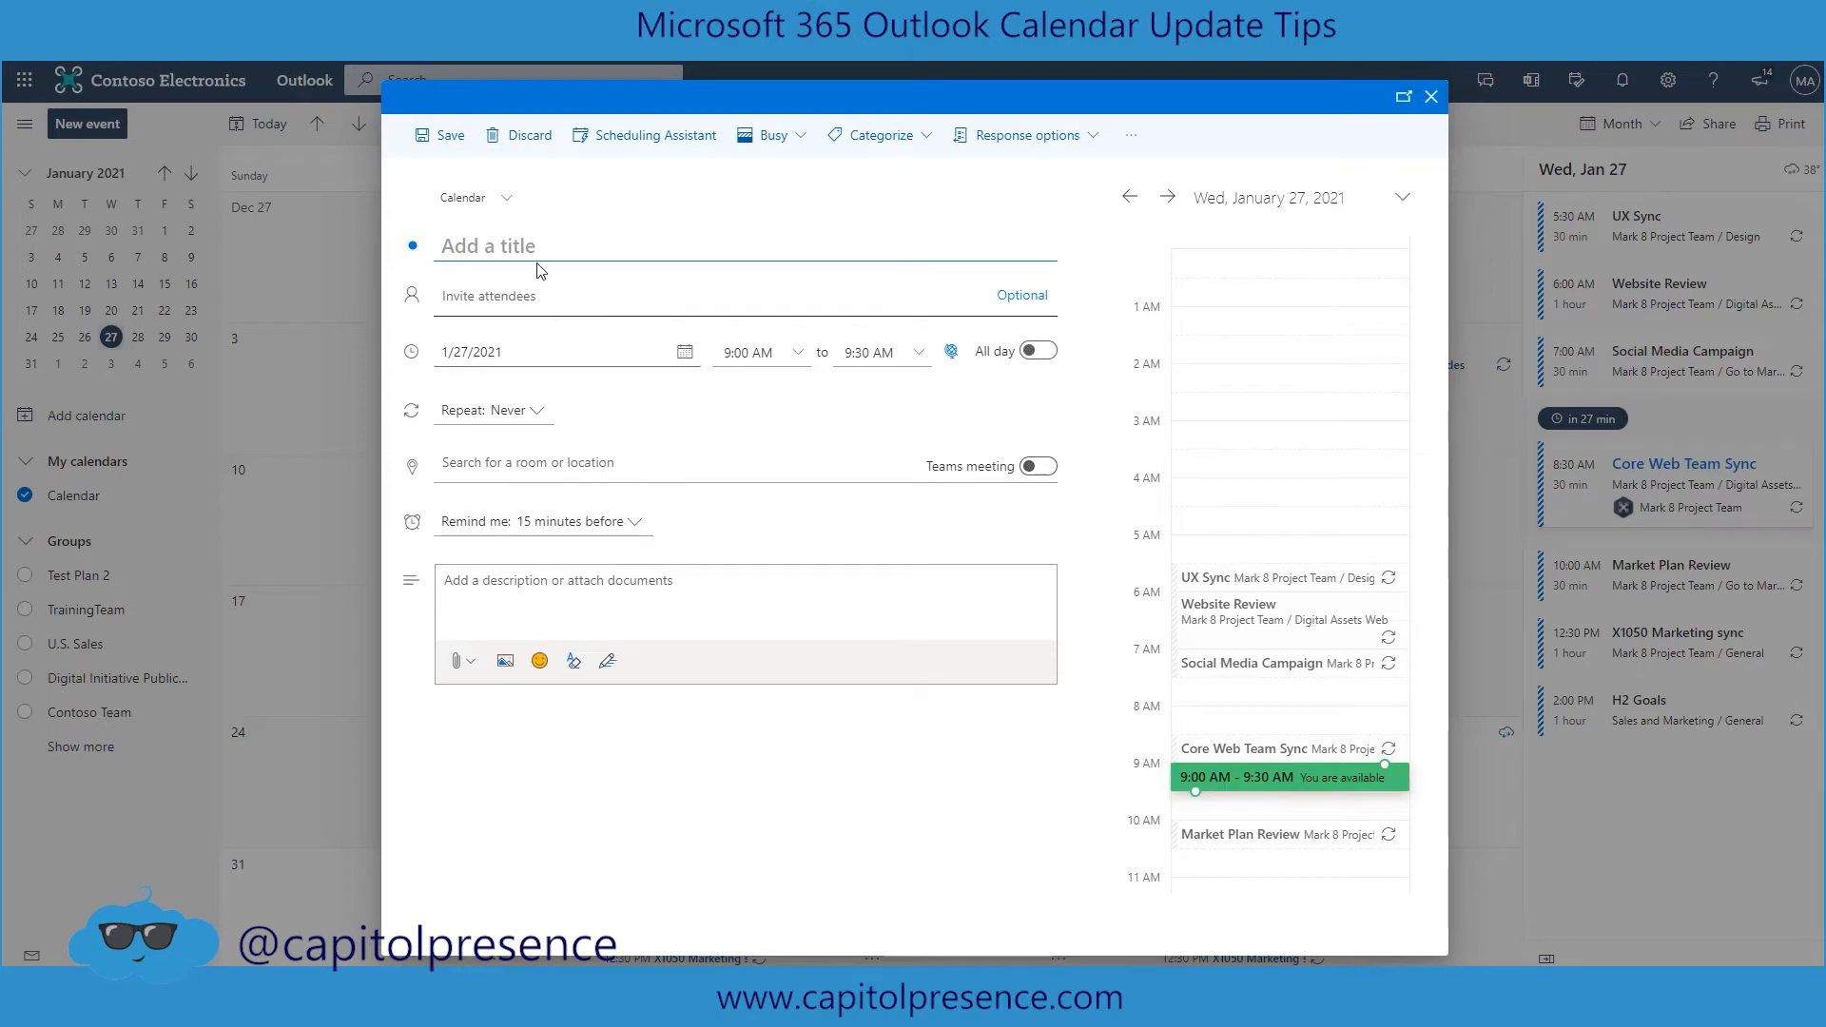
pyautogui.write('Test meeting')
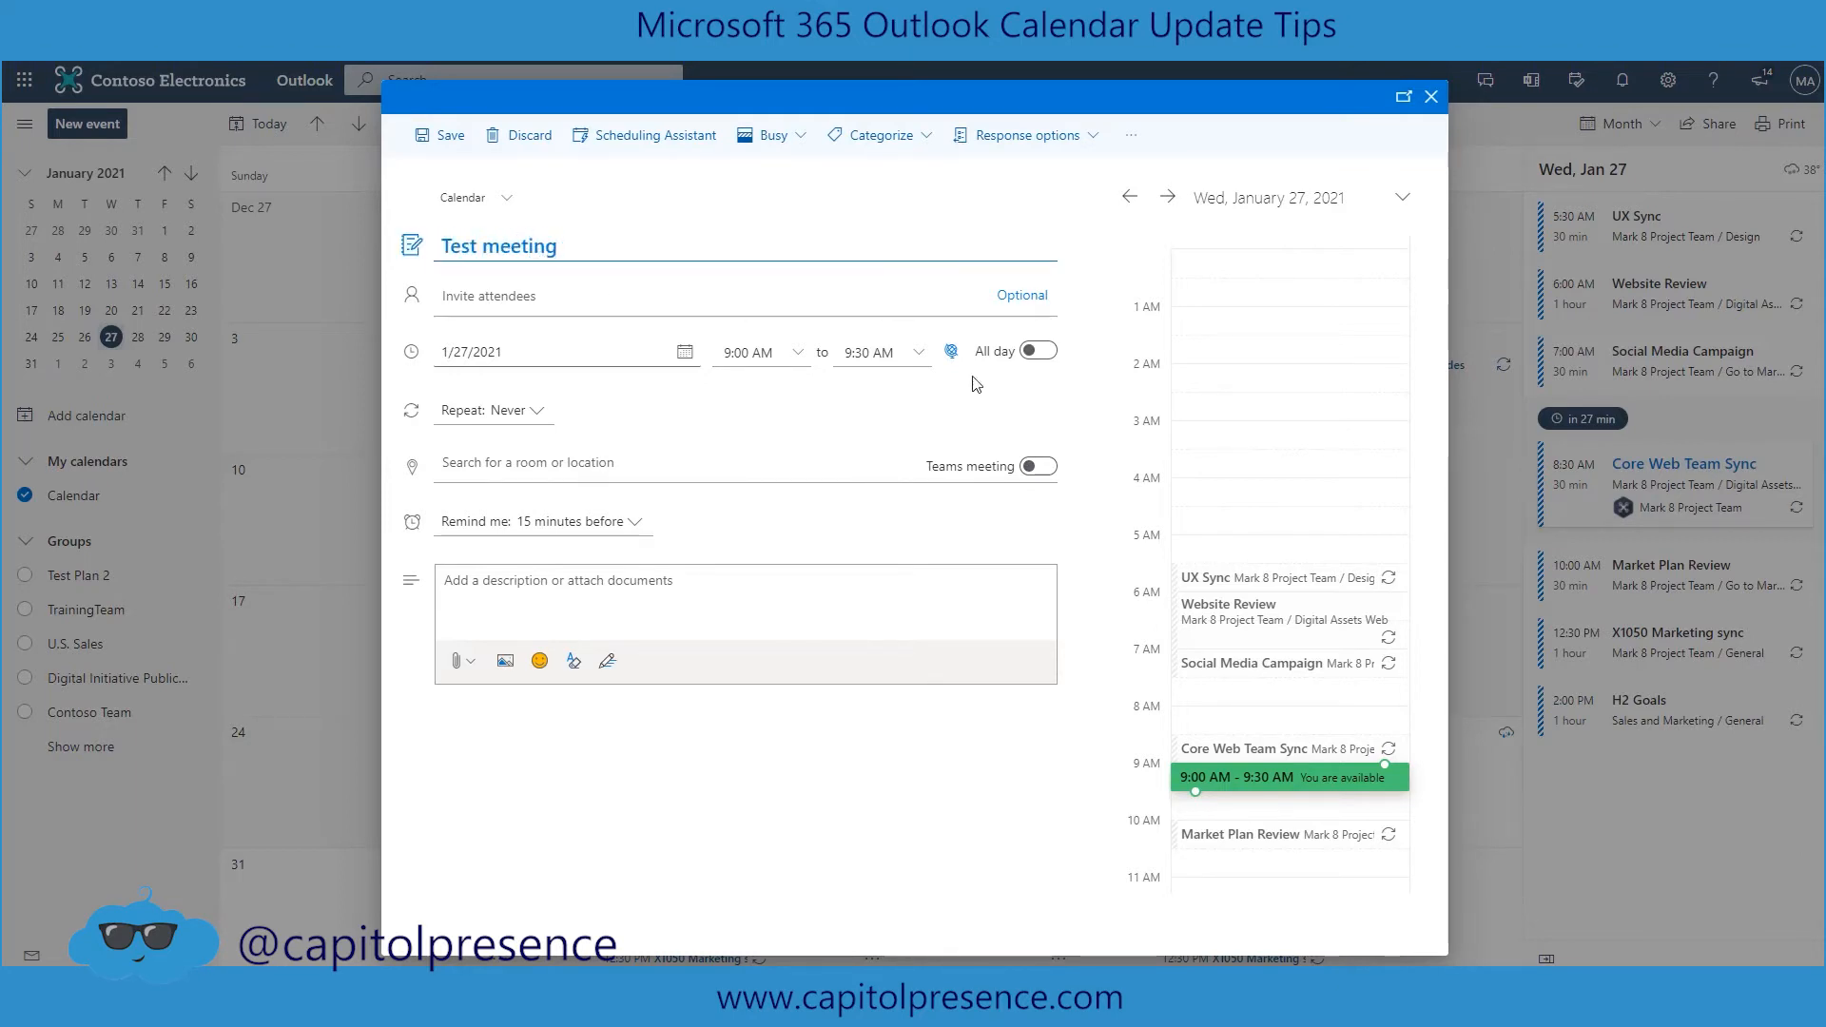
pyautogui.click(1042, 467)
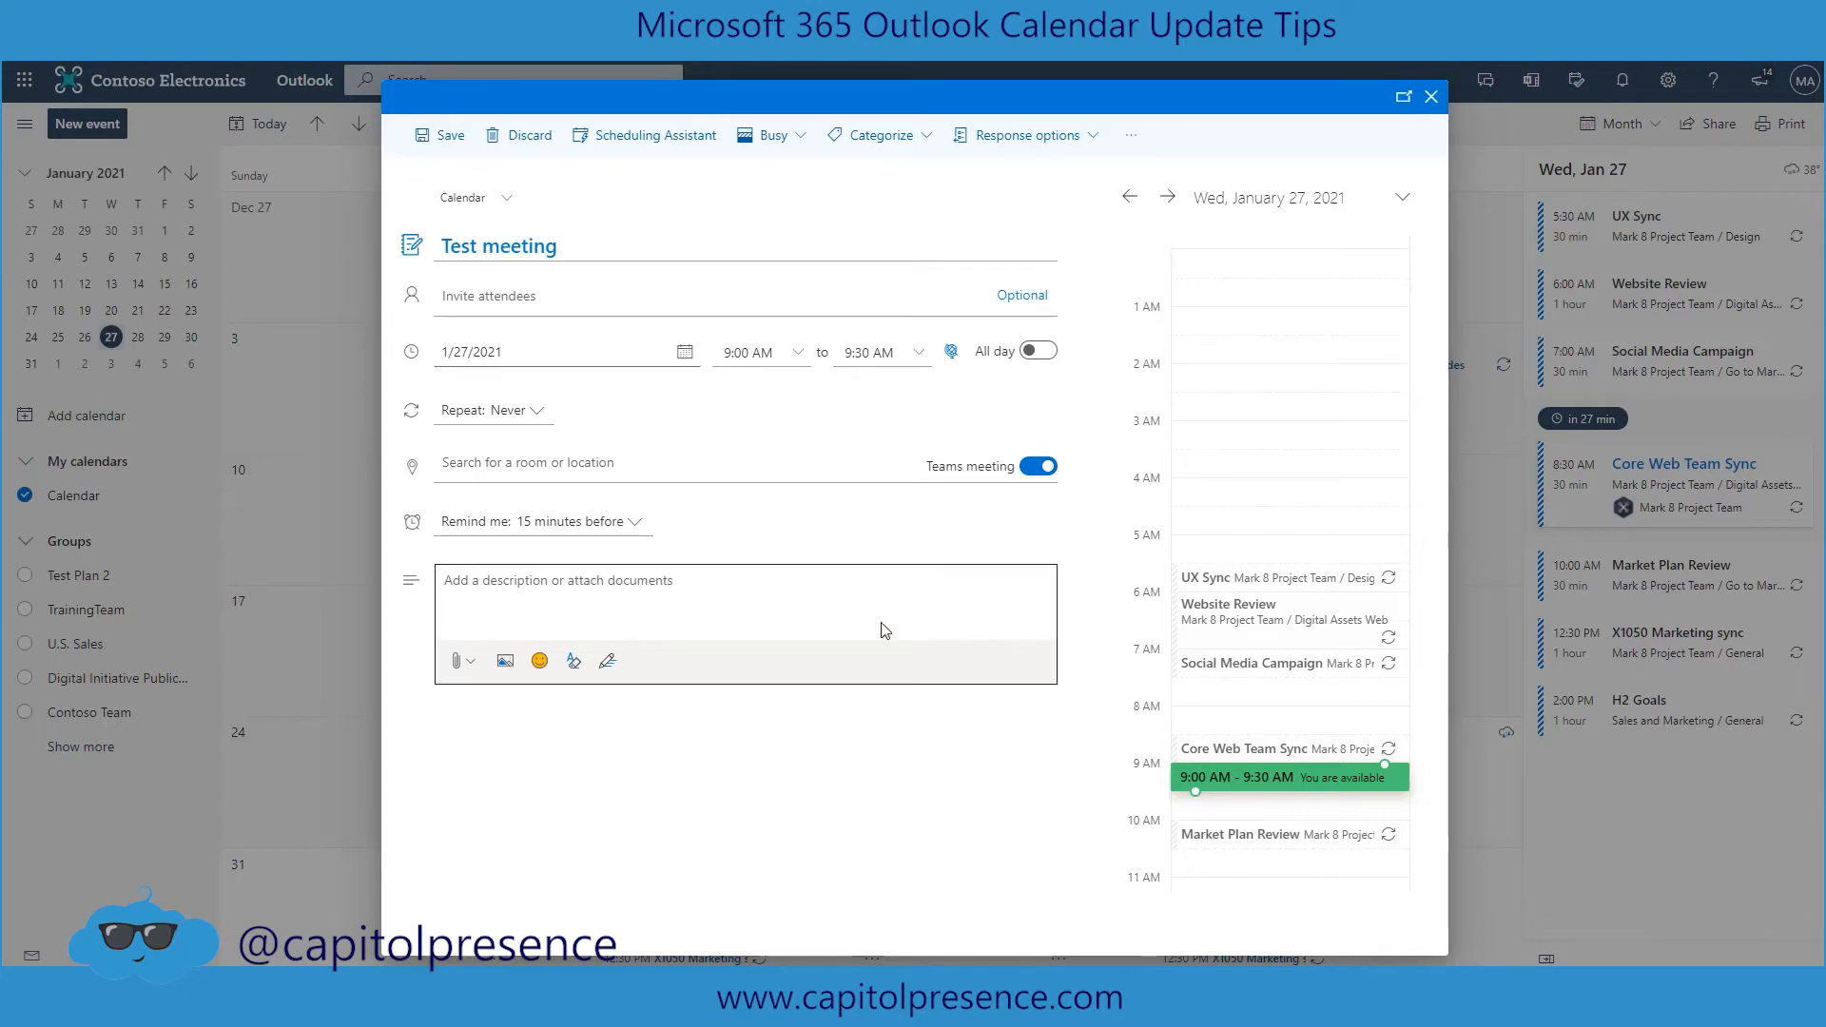
pyautogui.click(436, 141)
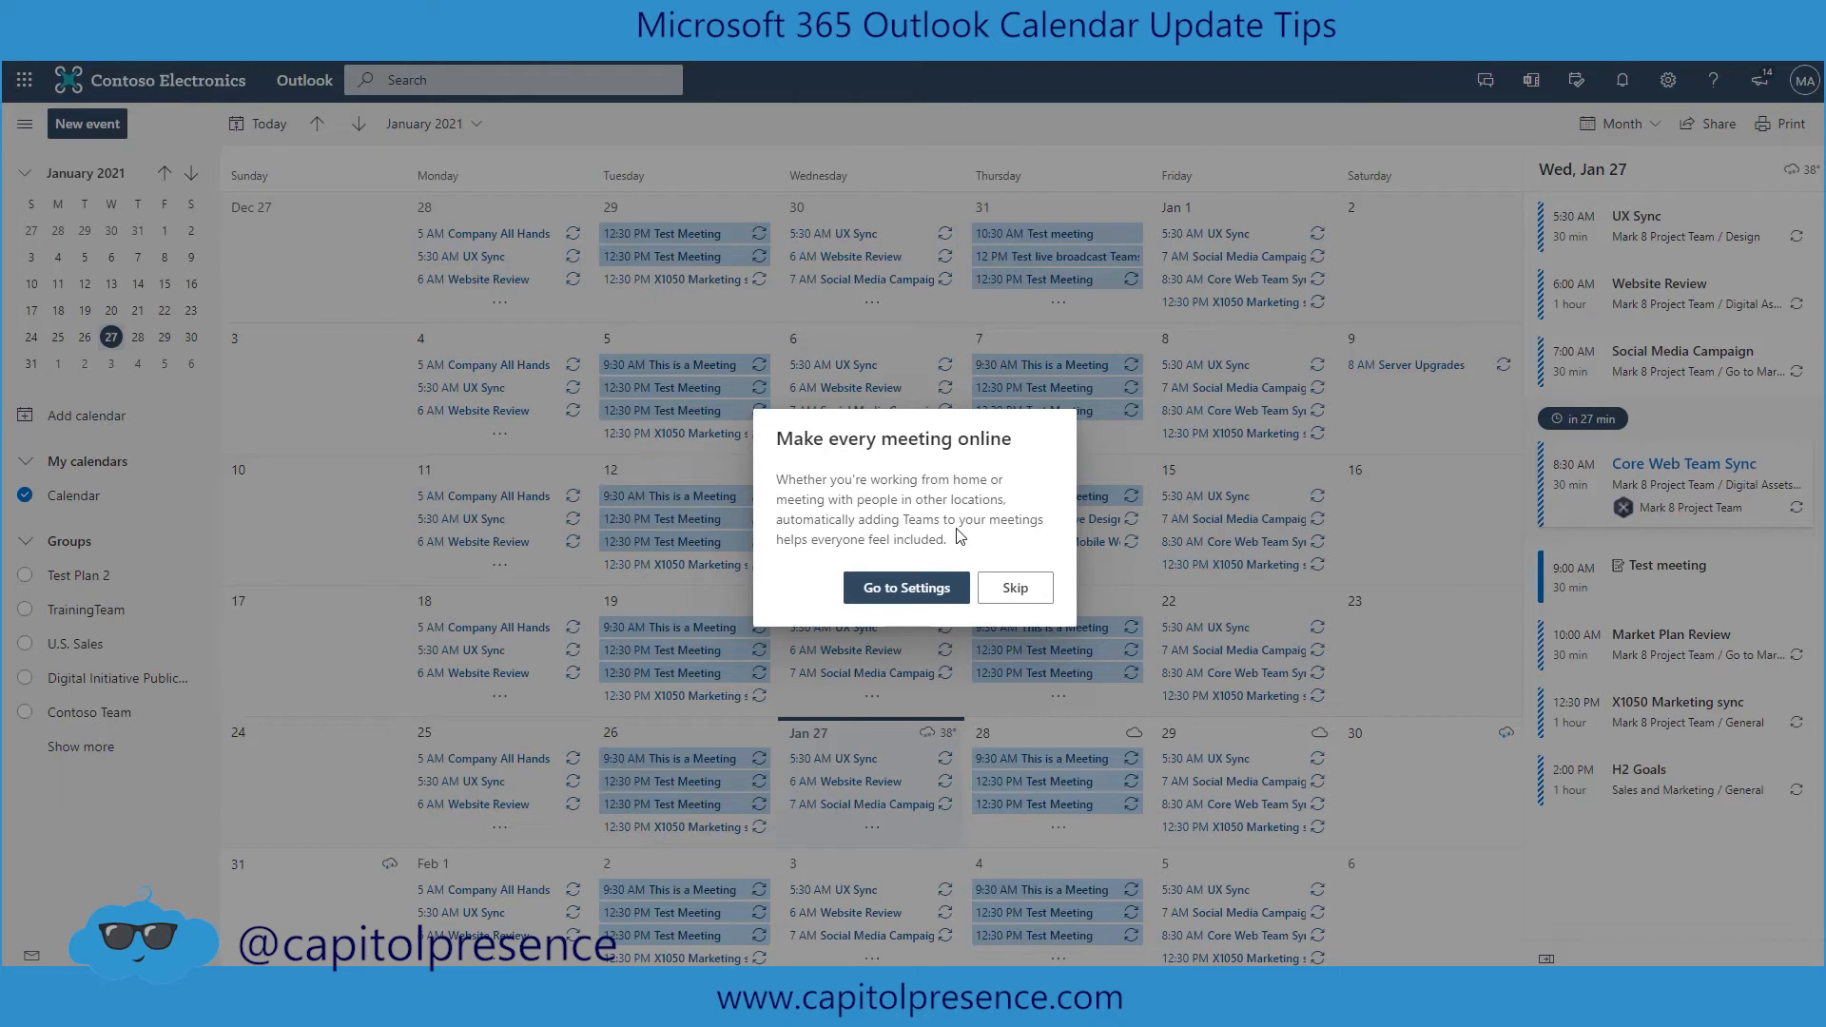
# Step: Go to the settings from the online meeting prompt, enable "Add online meeting to all meetings", and save the change
pyautogui.click(899, 592)
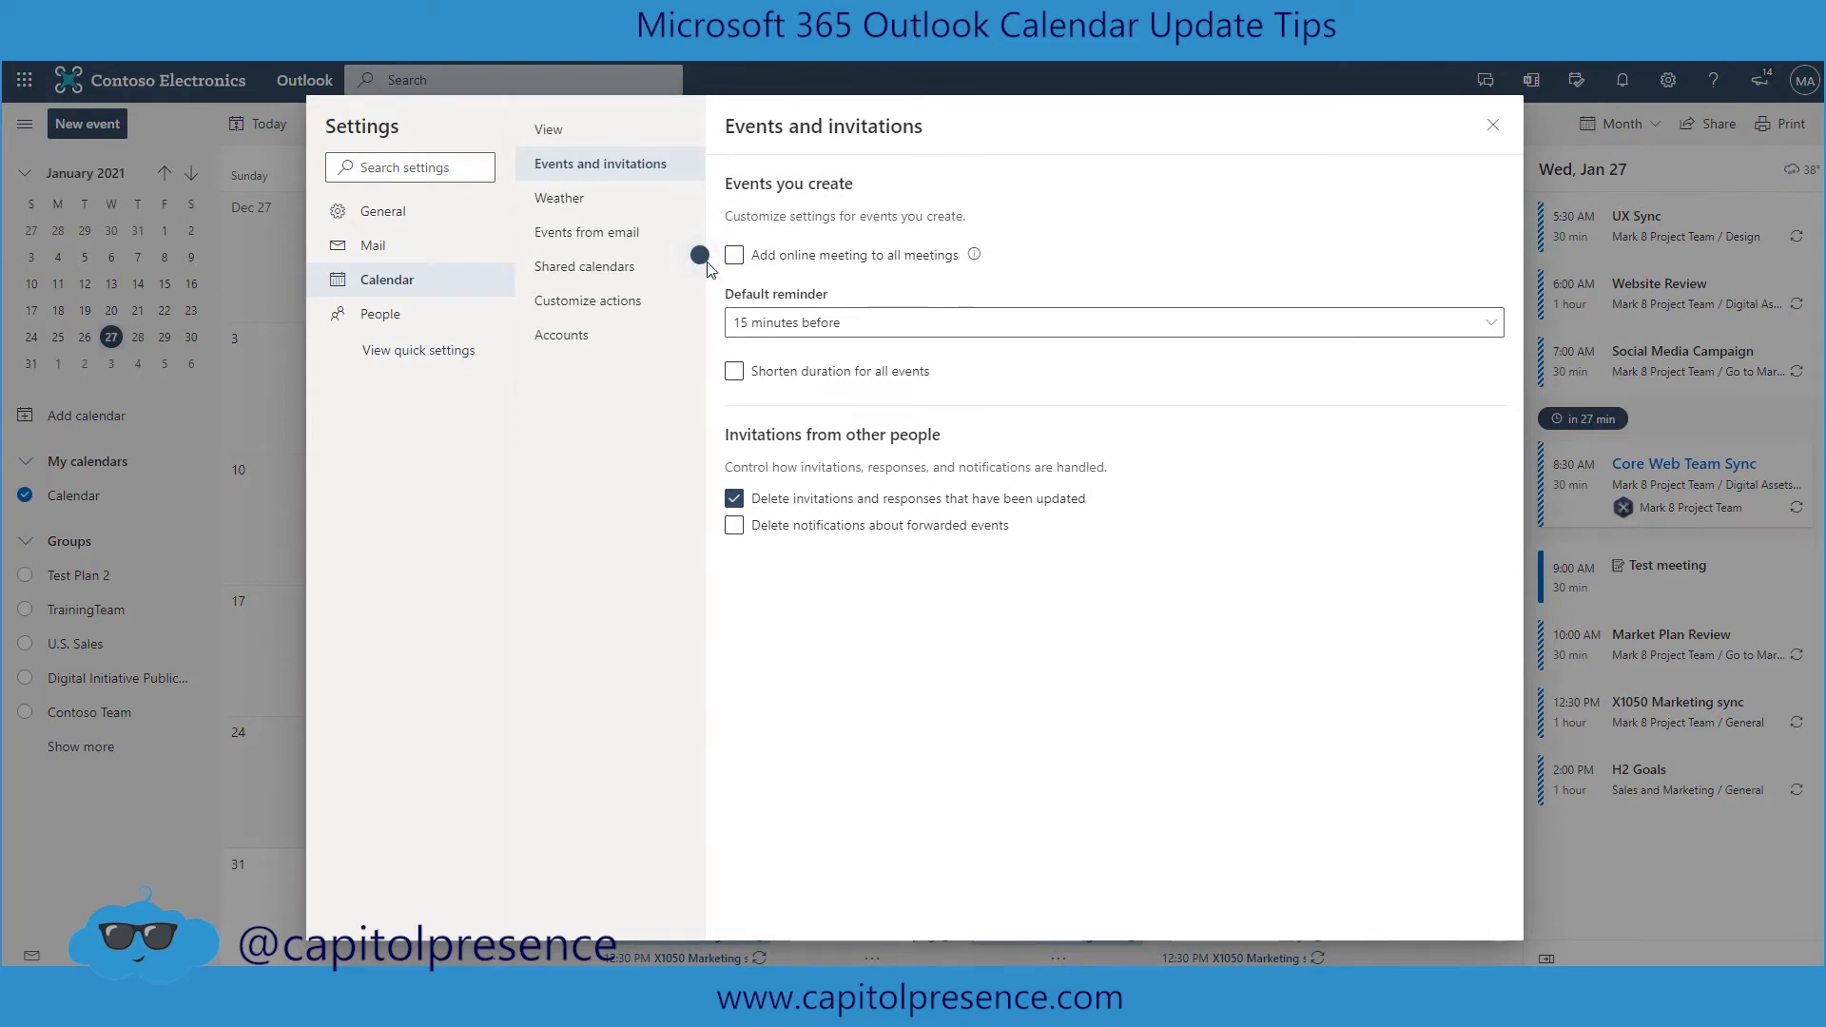
pyautogui.click(735, 255)
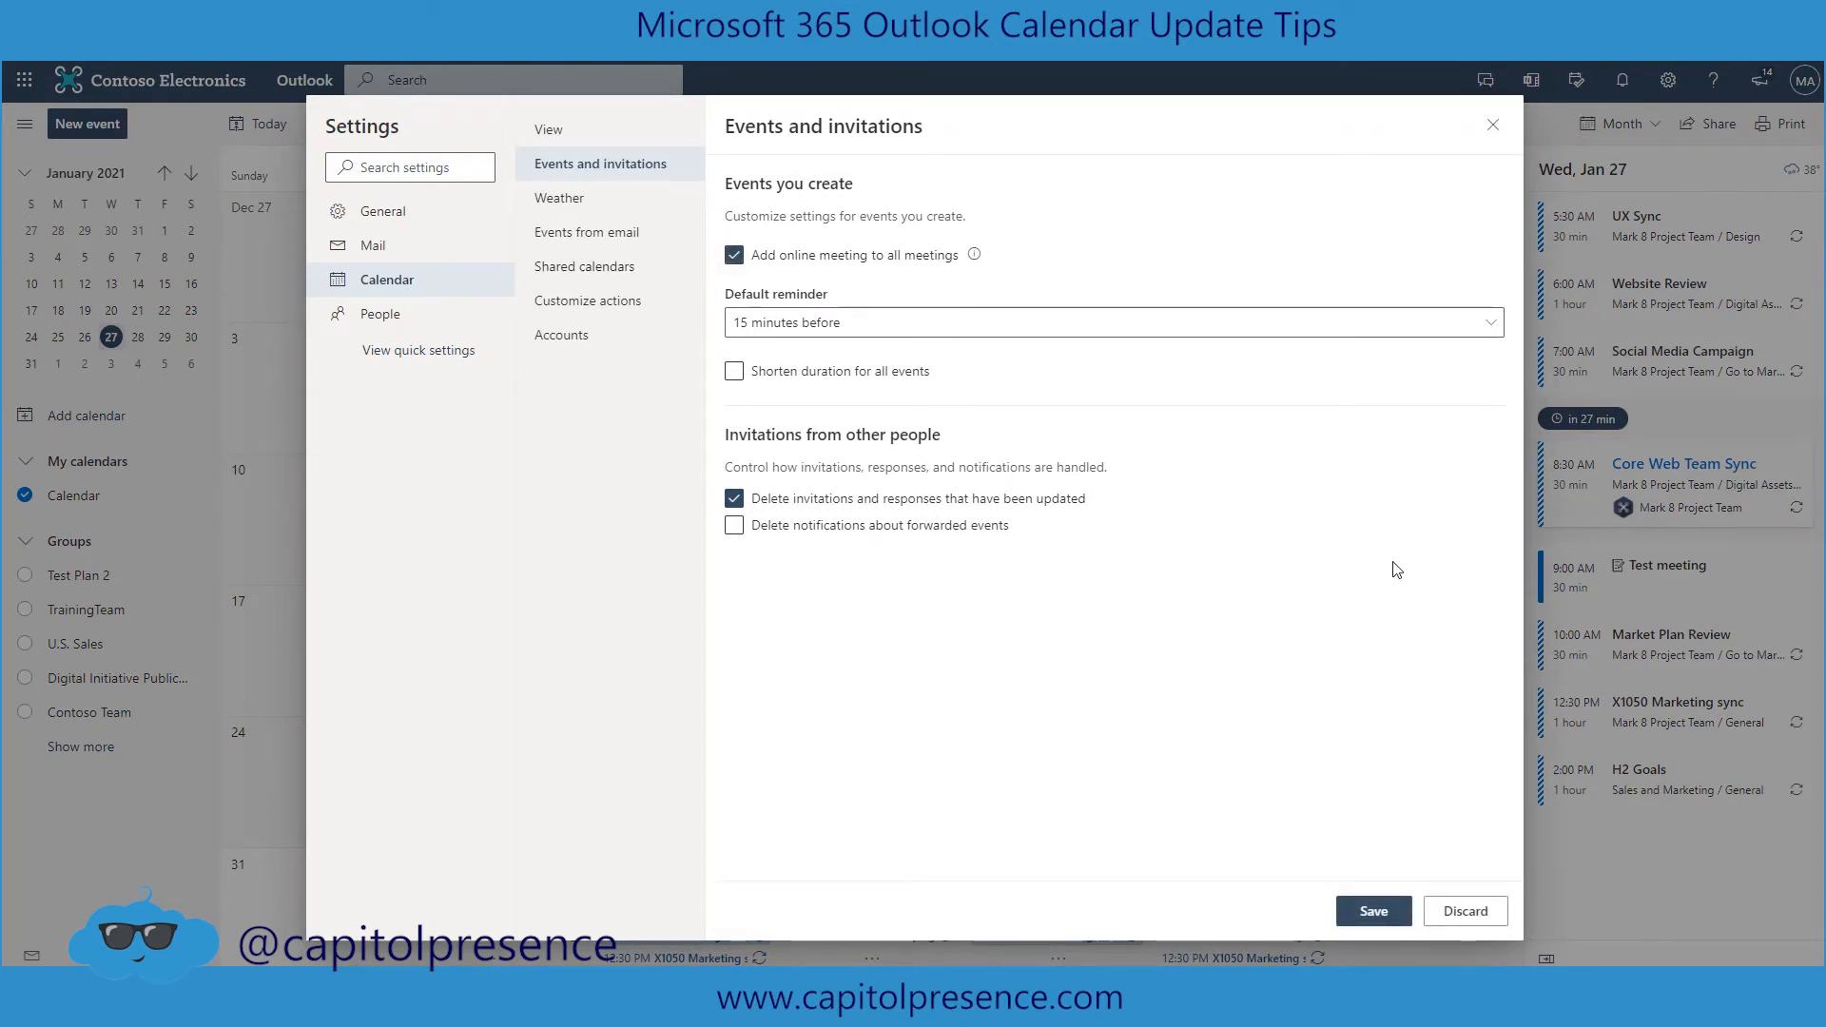
pyautogui.click(1357, 912)
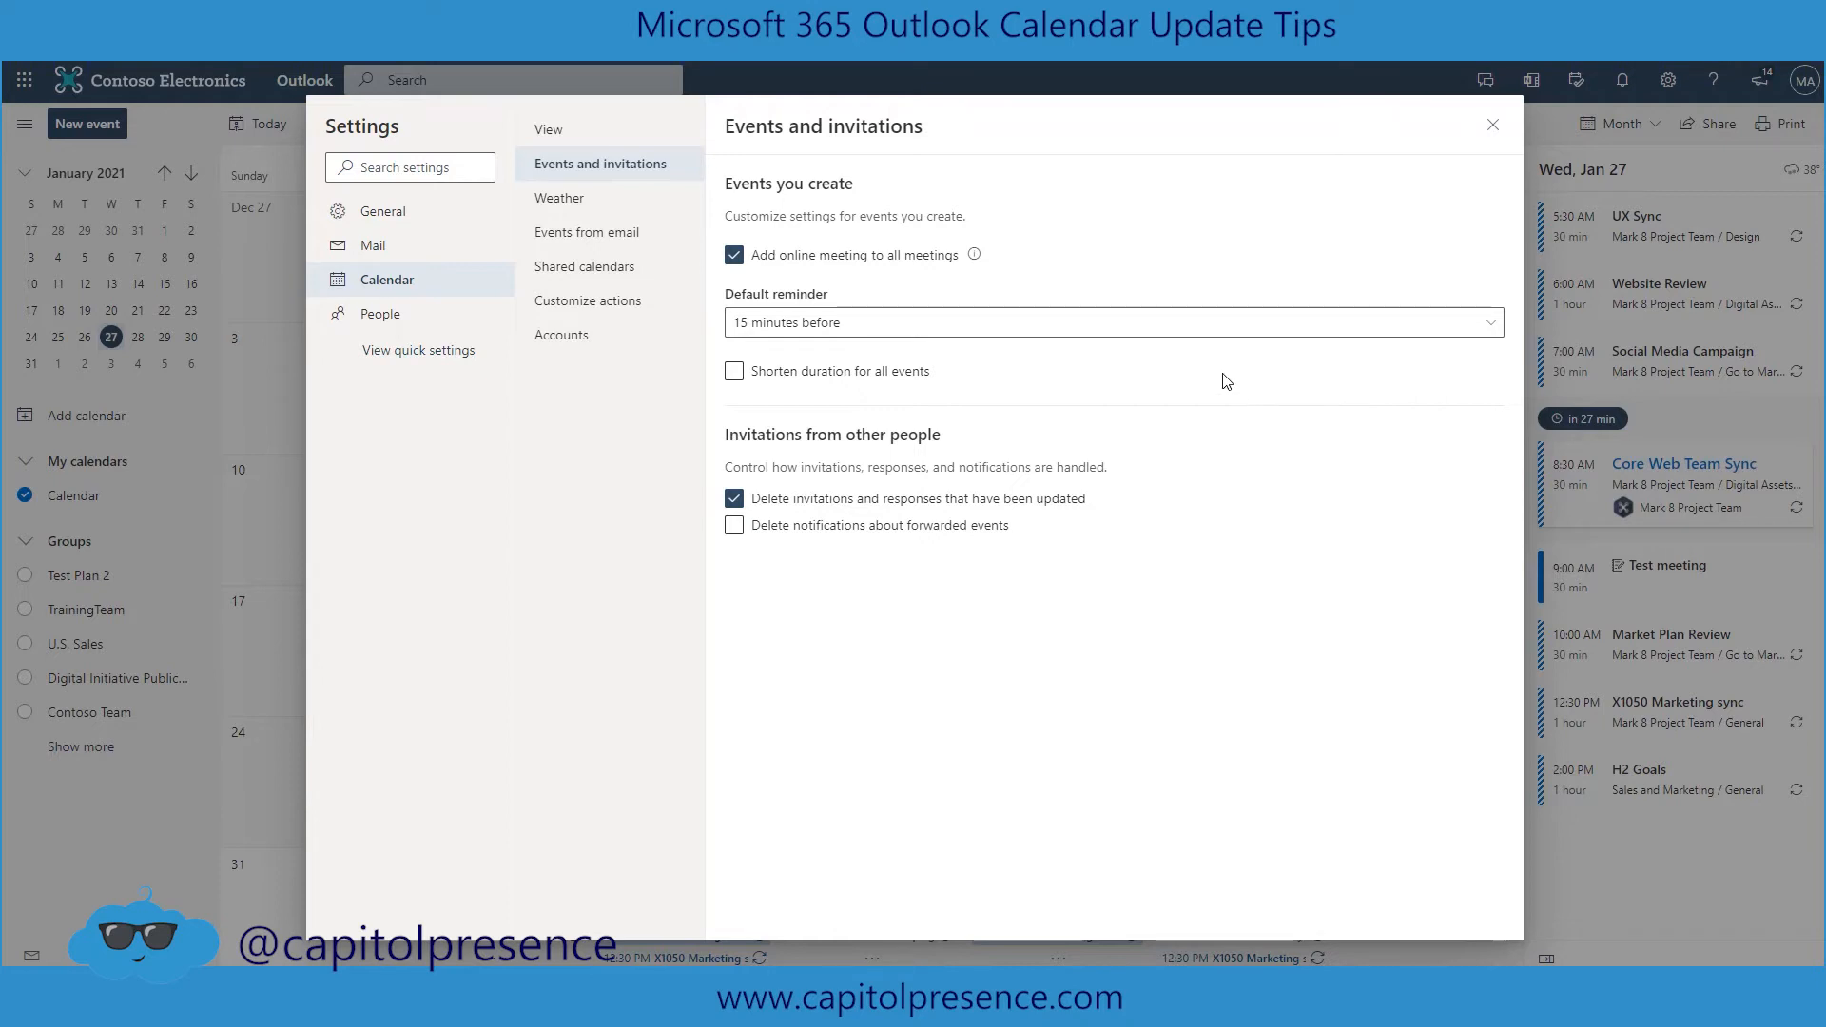
pyautogui.click(1493, 125)
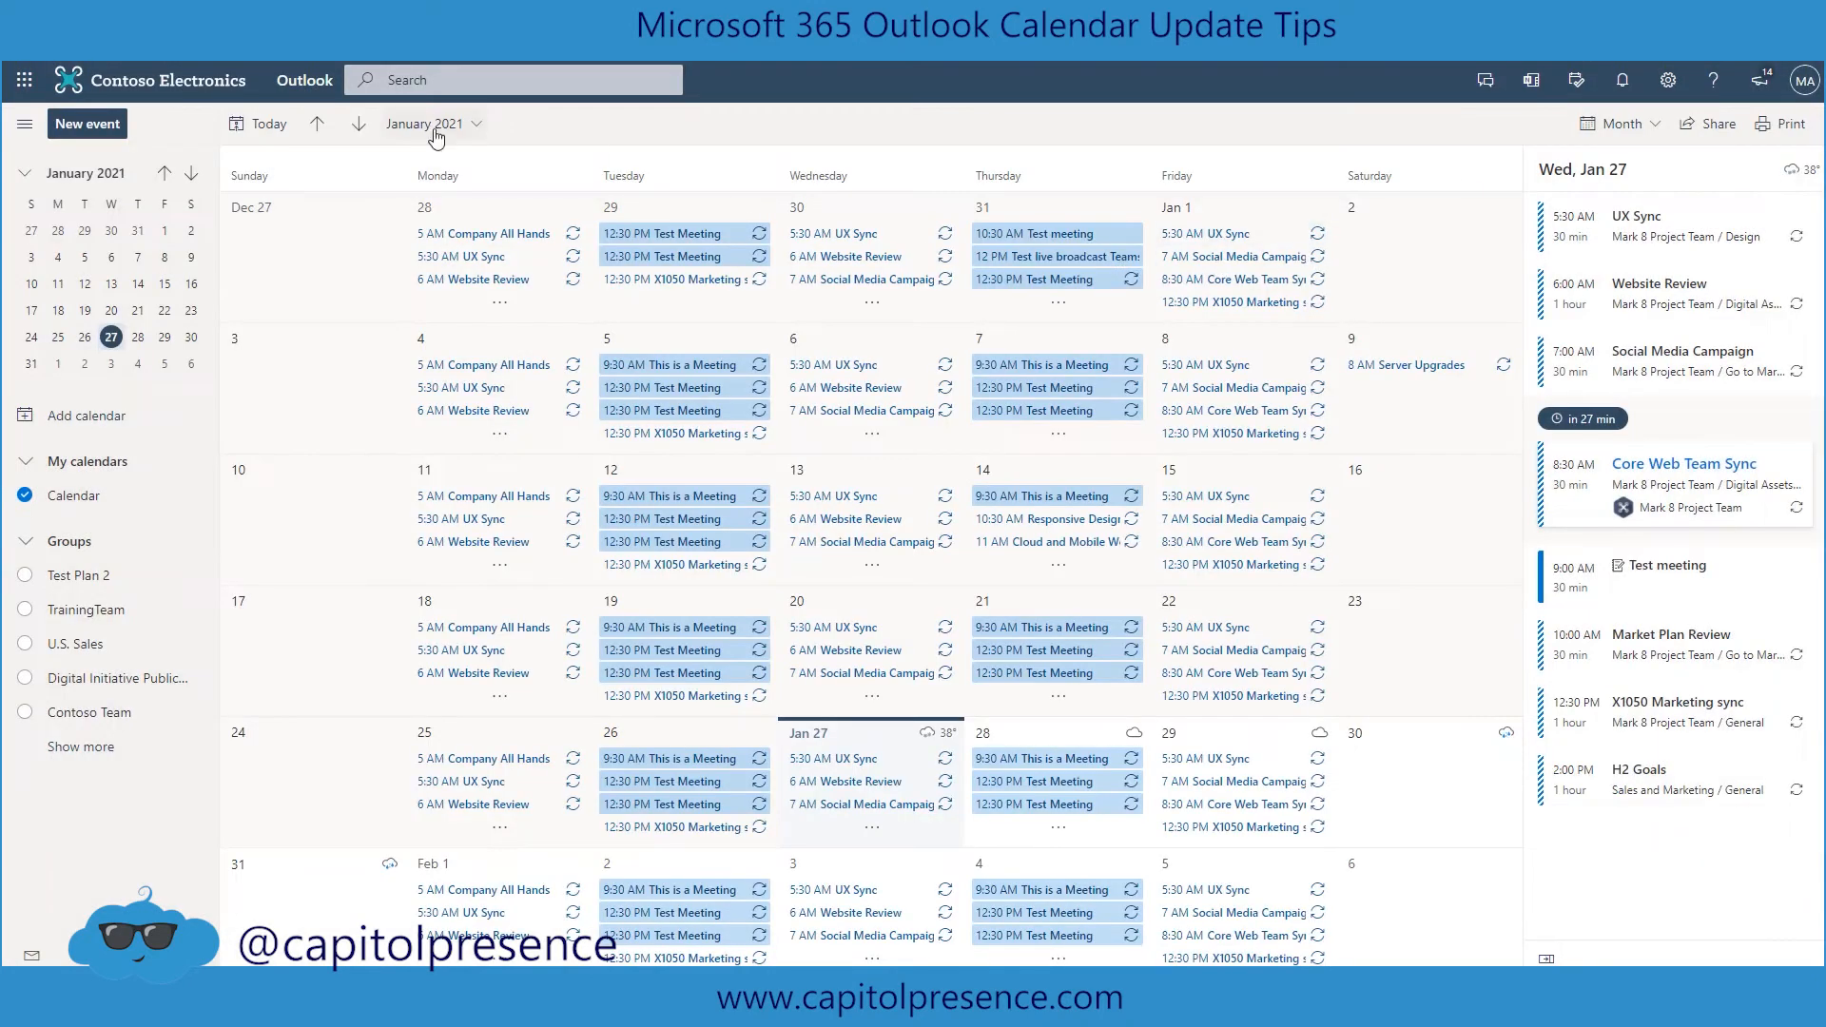
# Step: Create an event titled "Test", invite a colleague from the directory suggestions, and send the invitation
pyautogui.click(110, 126)
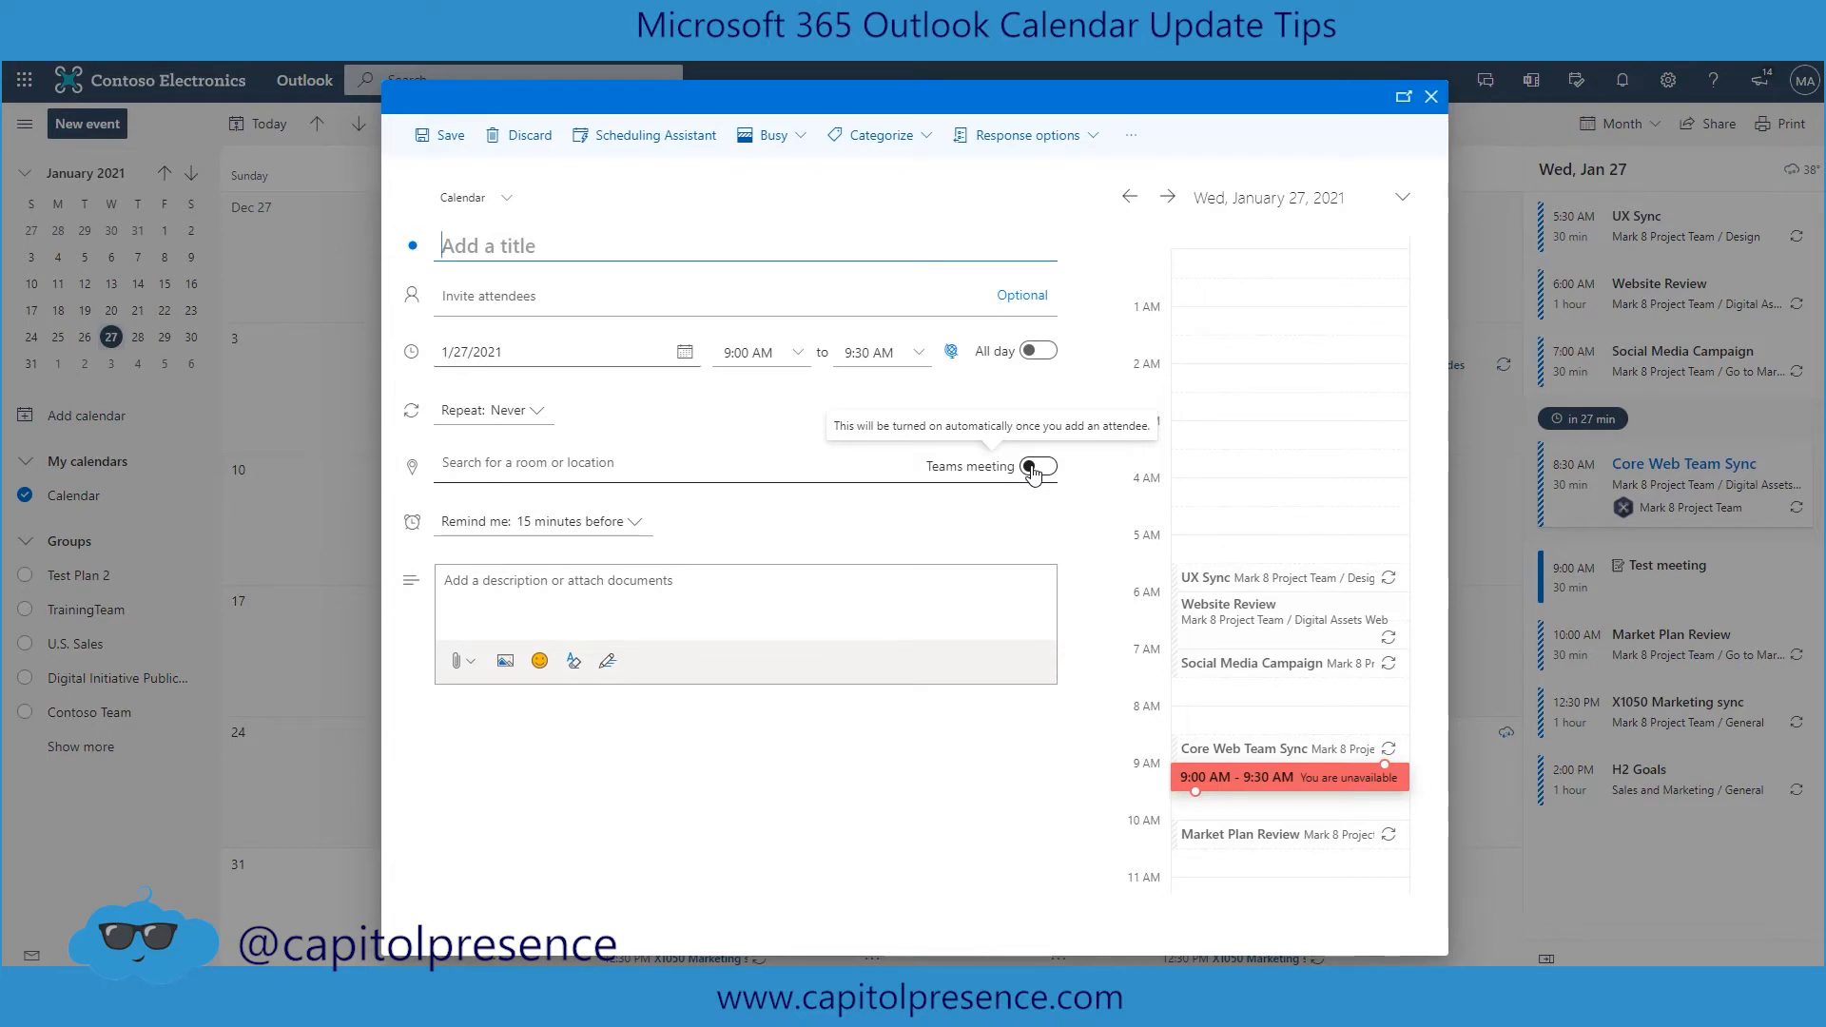
pyautogui.write('Test')
pyautogui.press('Tab')
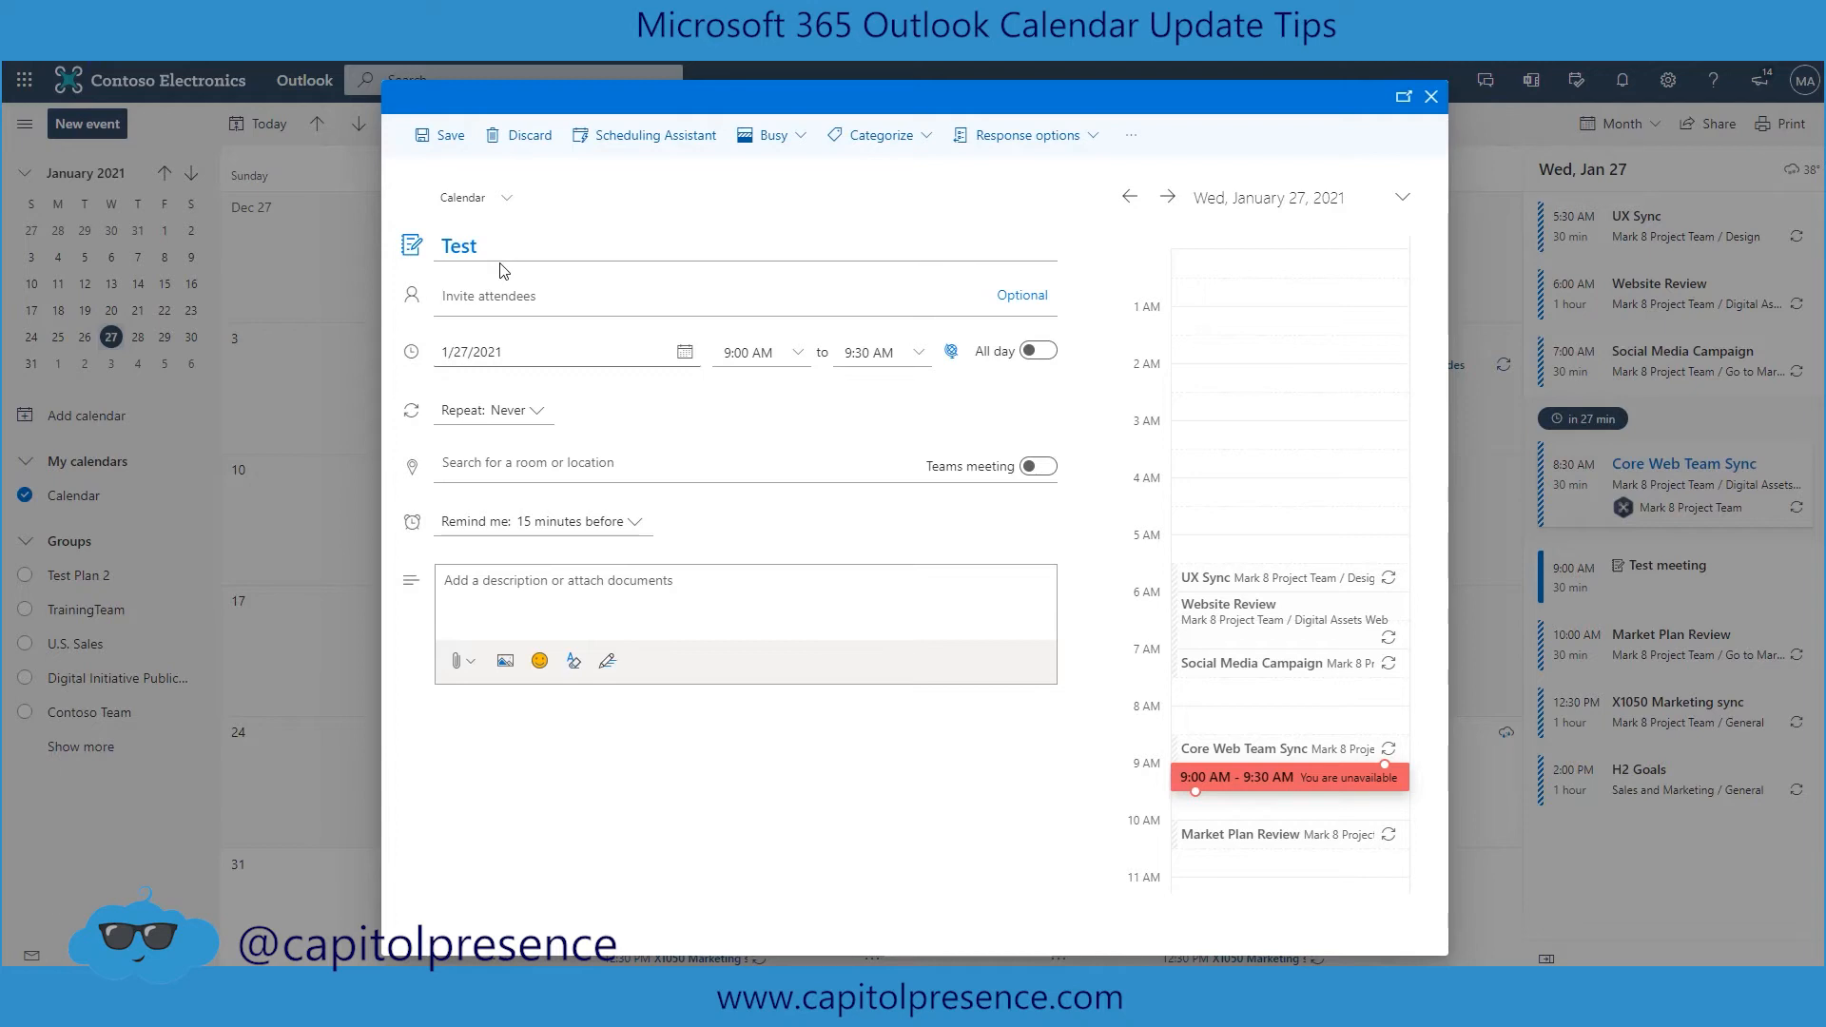
pyautogui.write('a')
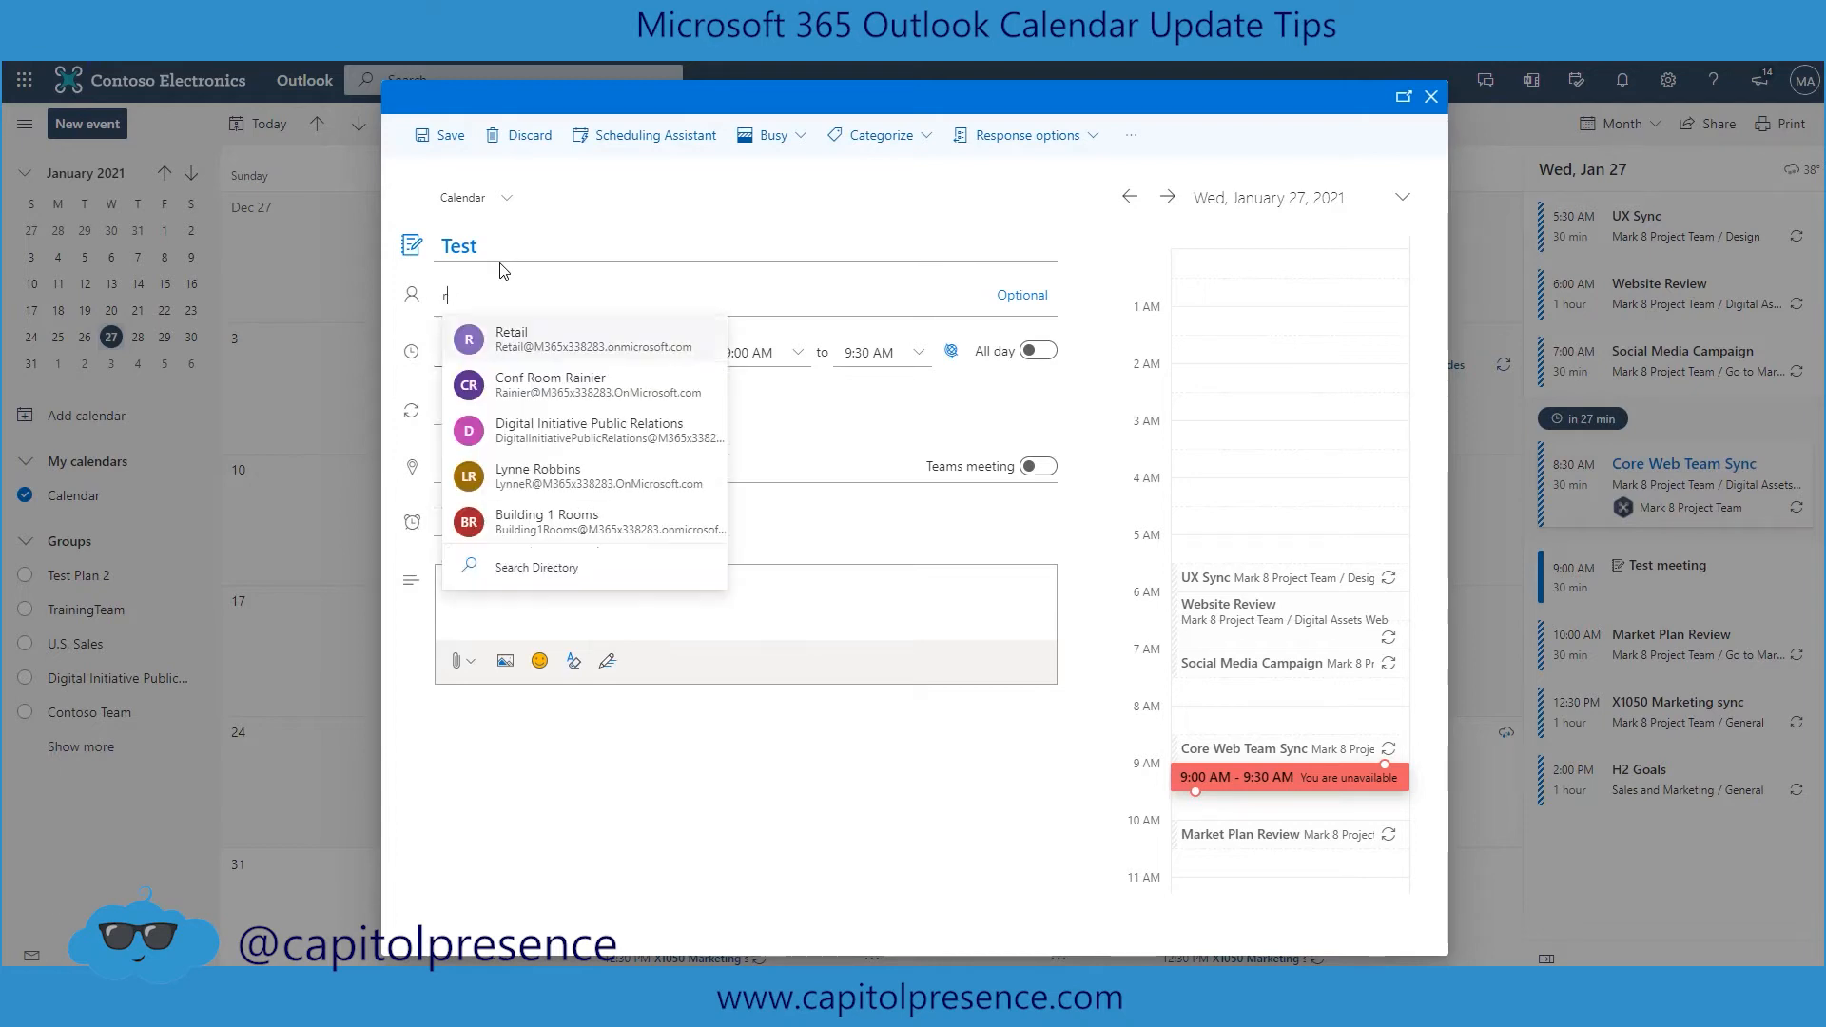
pyautogui.write('del')
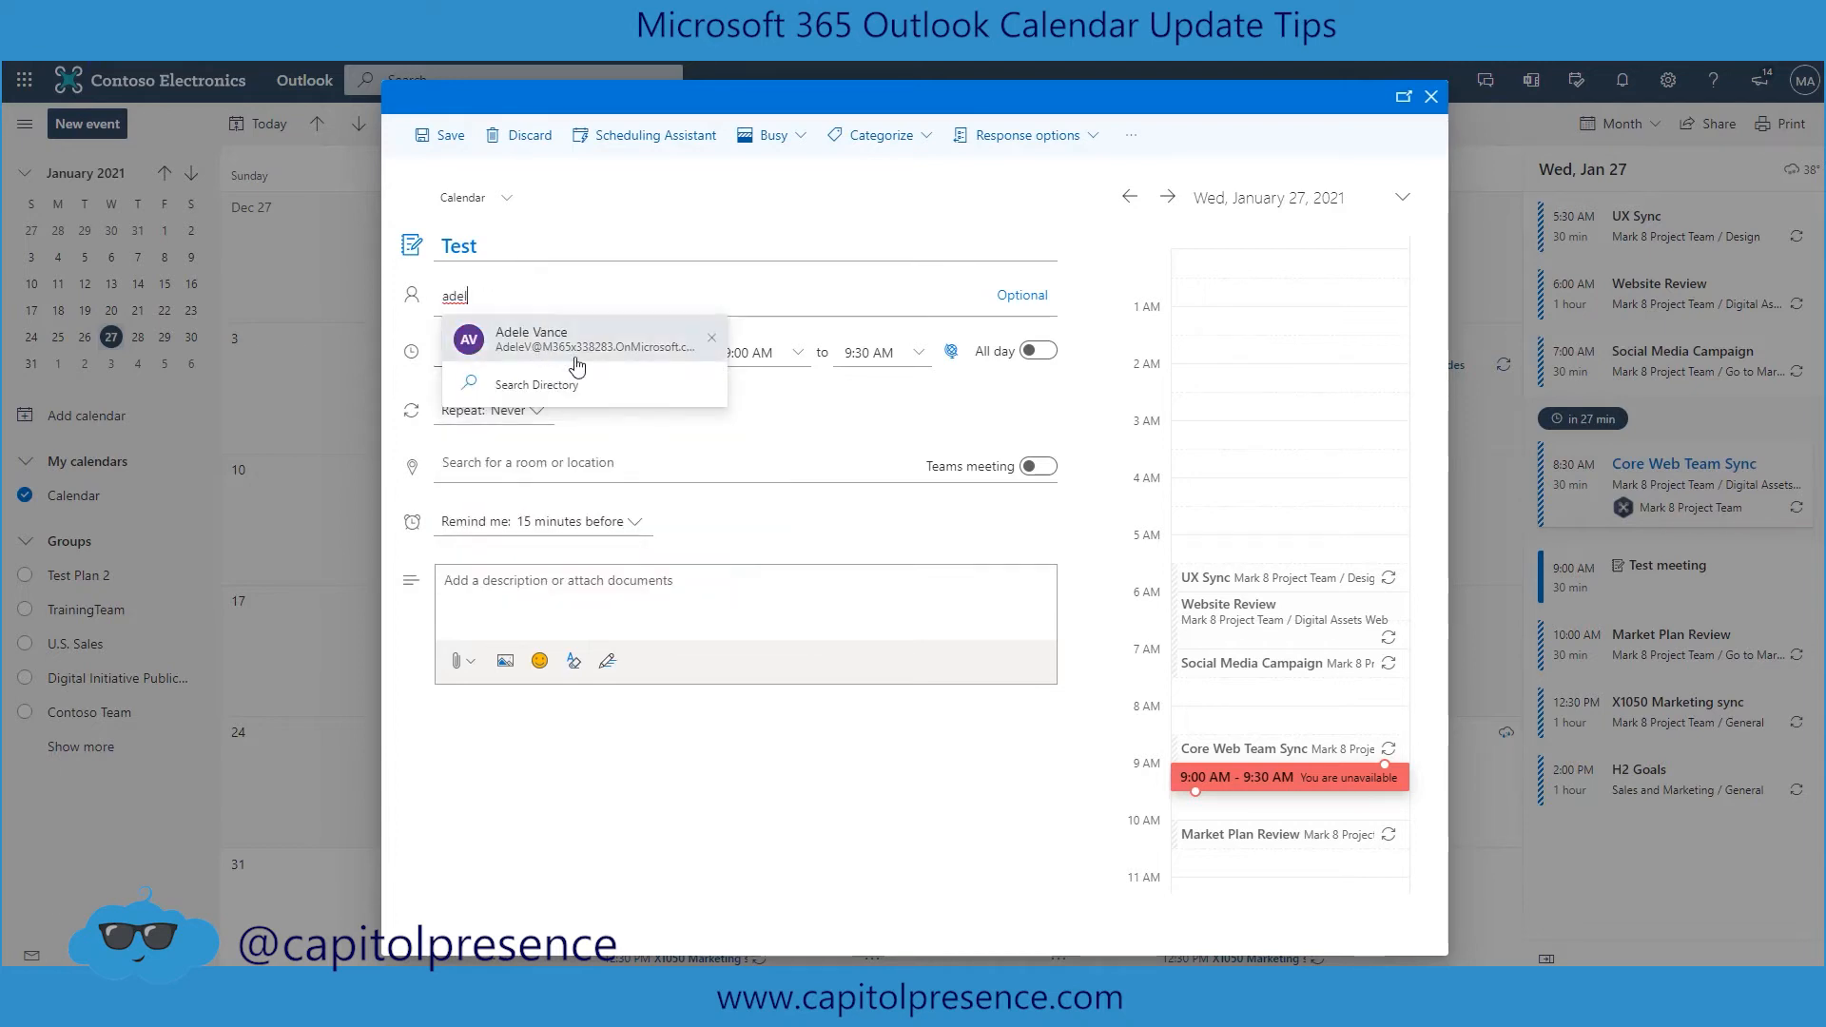
pyautogui.click(544, 349)
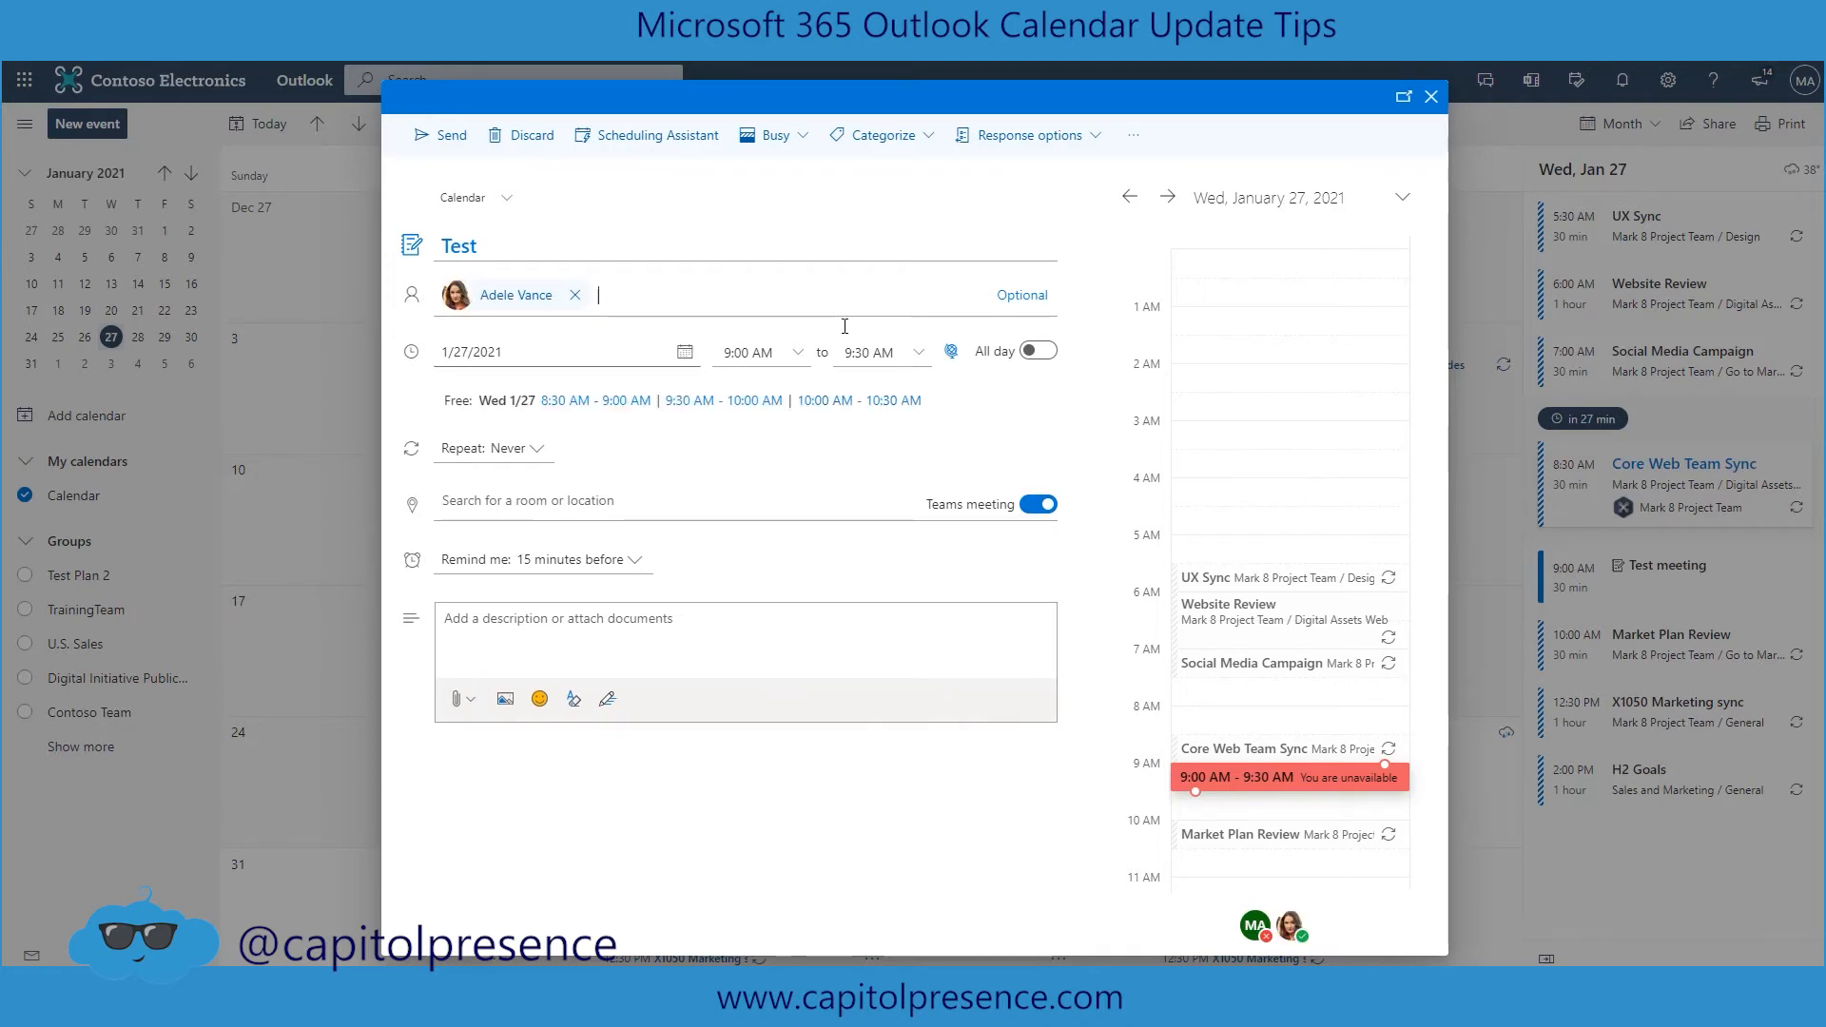
pyautogui.click(455, 138)
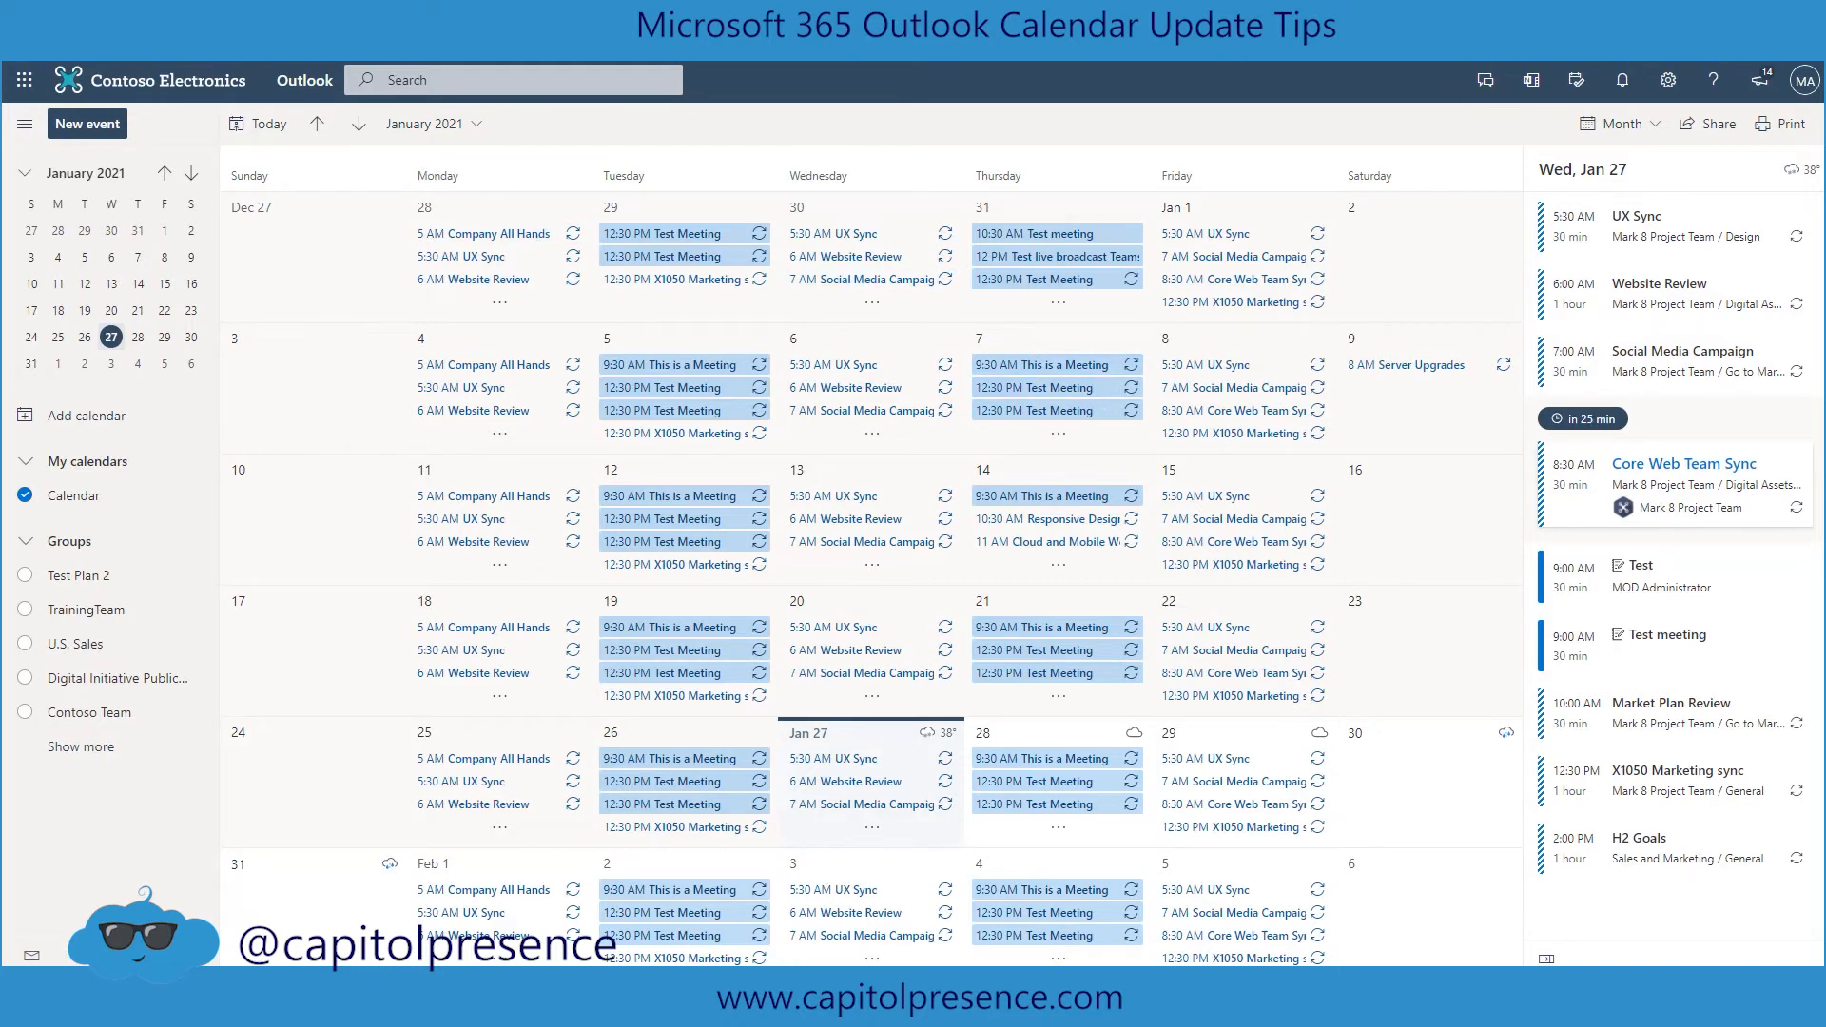
# Step: In the calendar's events and invitations settings, enable shortened duration for all events with the "Start events late" option
pyautogui.click(1669, 82)
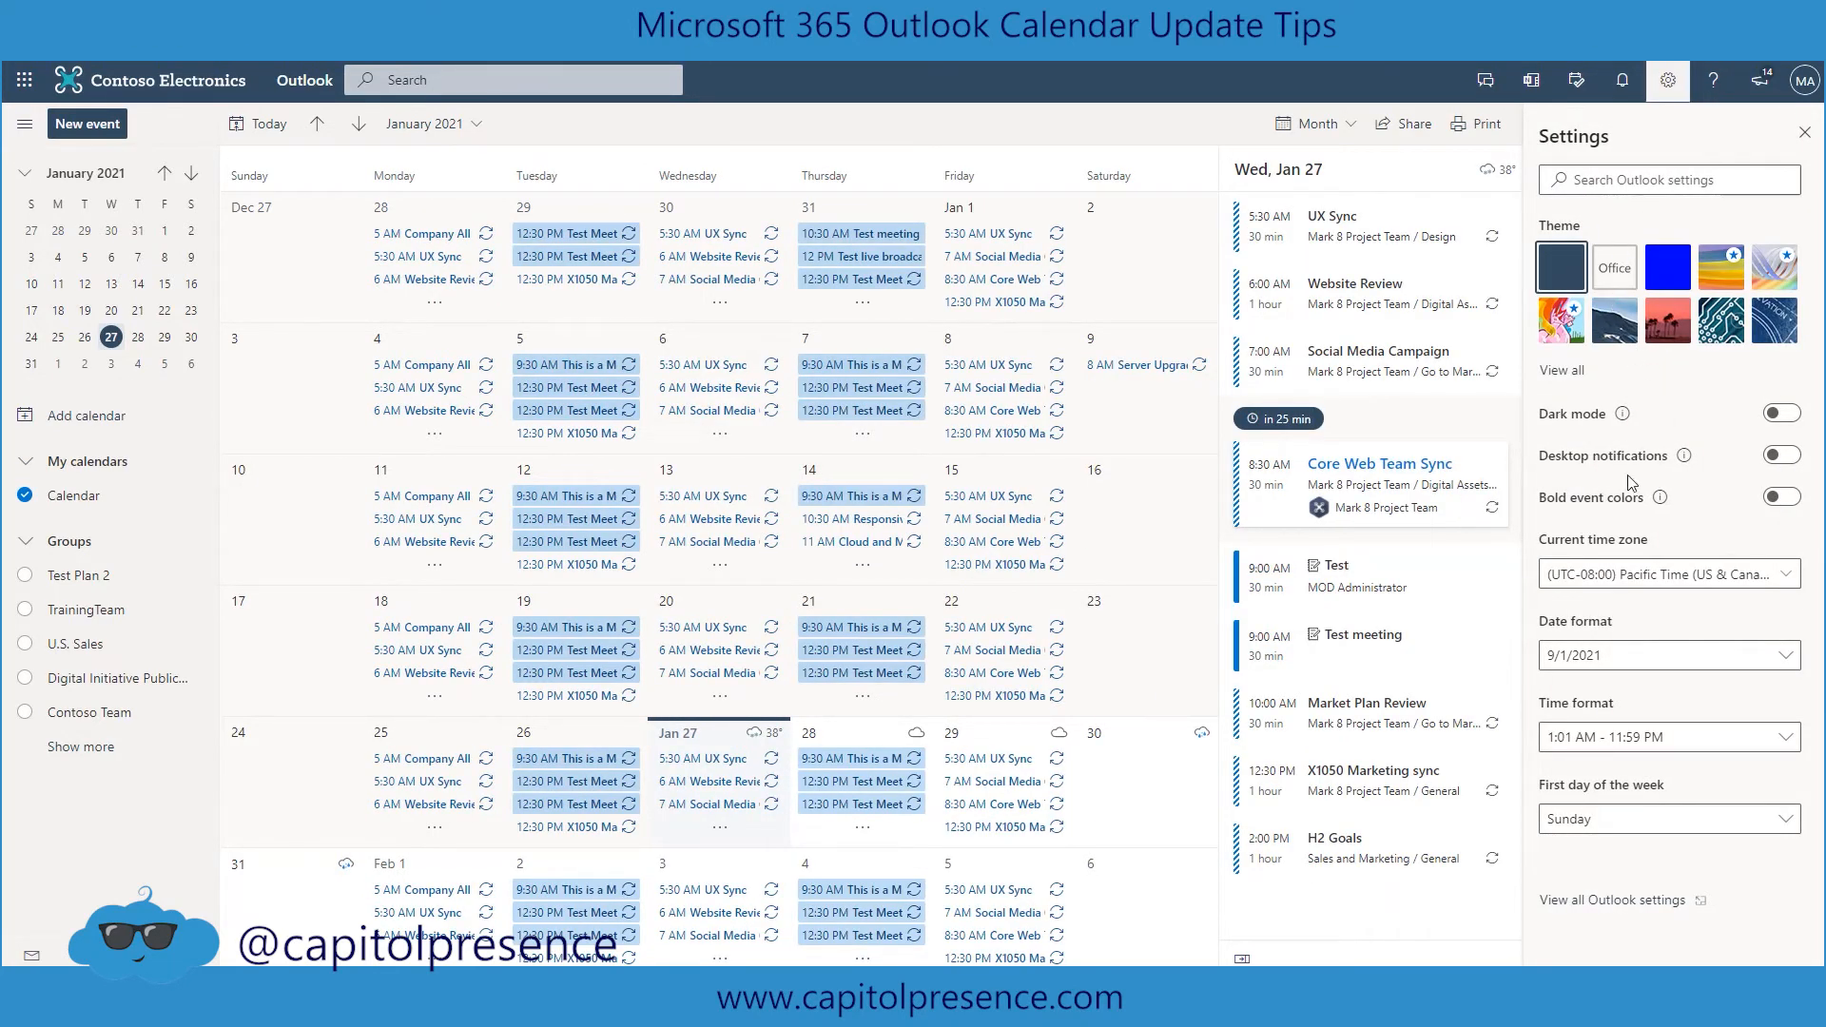
pyautogui.click(1615, 901)
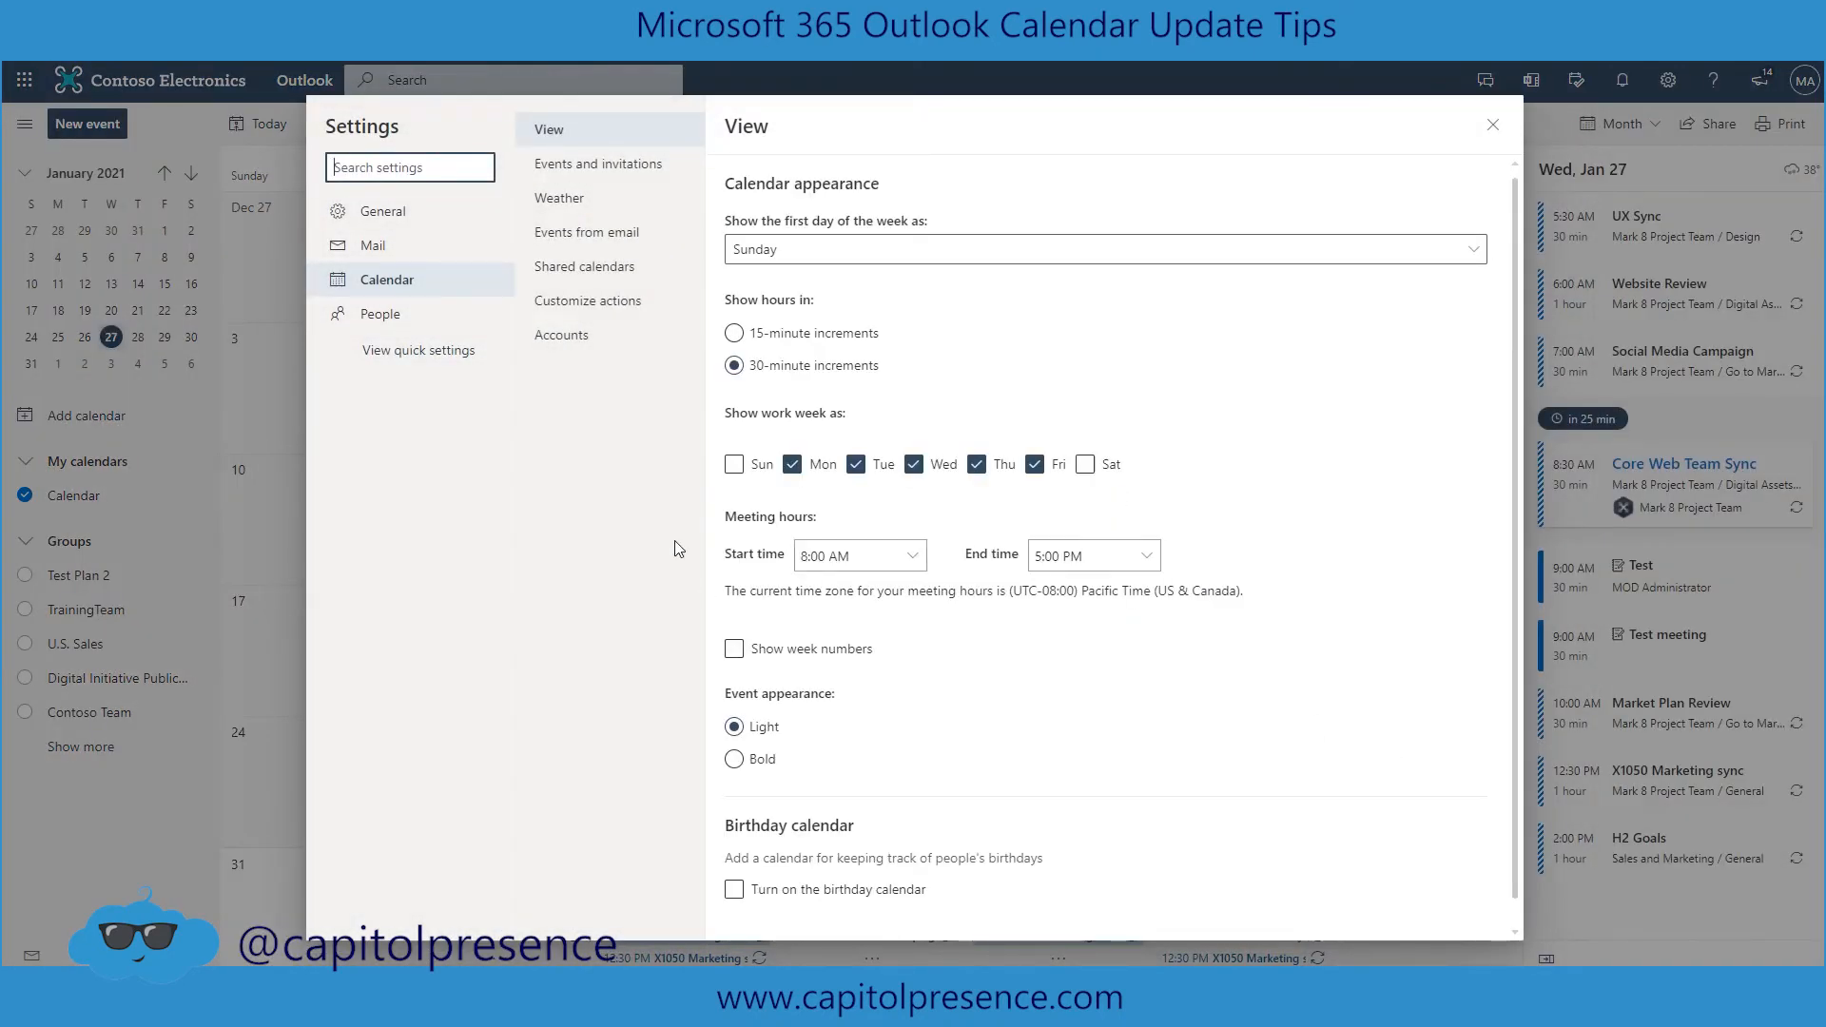
pyautogui.click(633, 167)
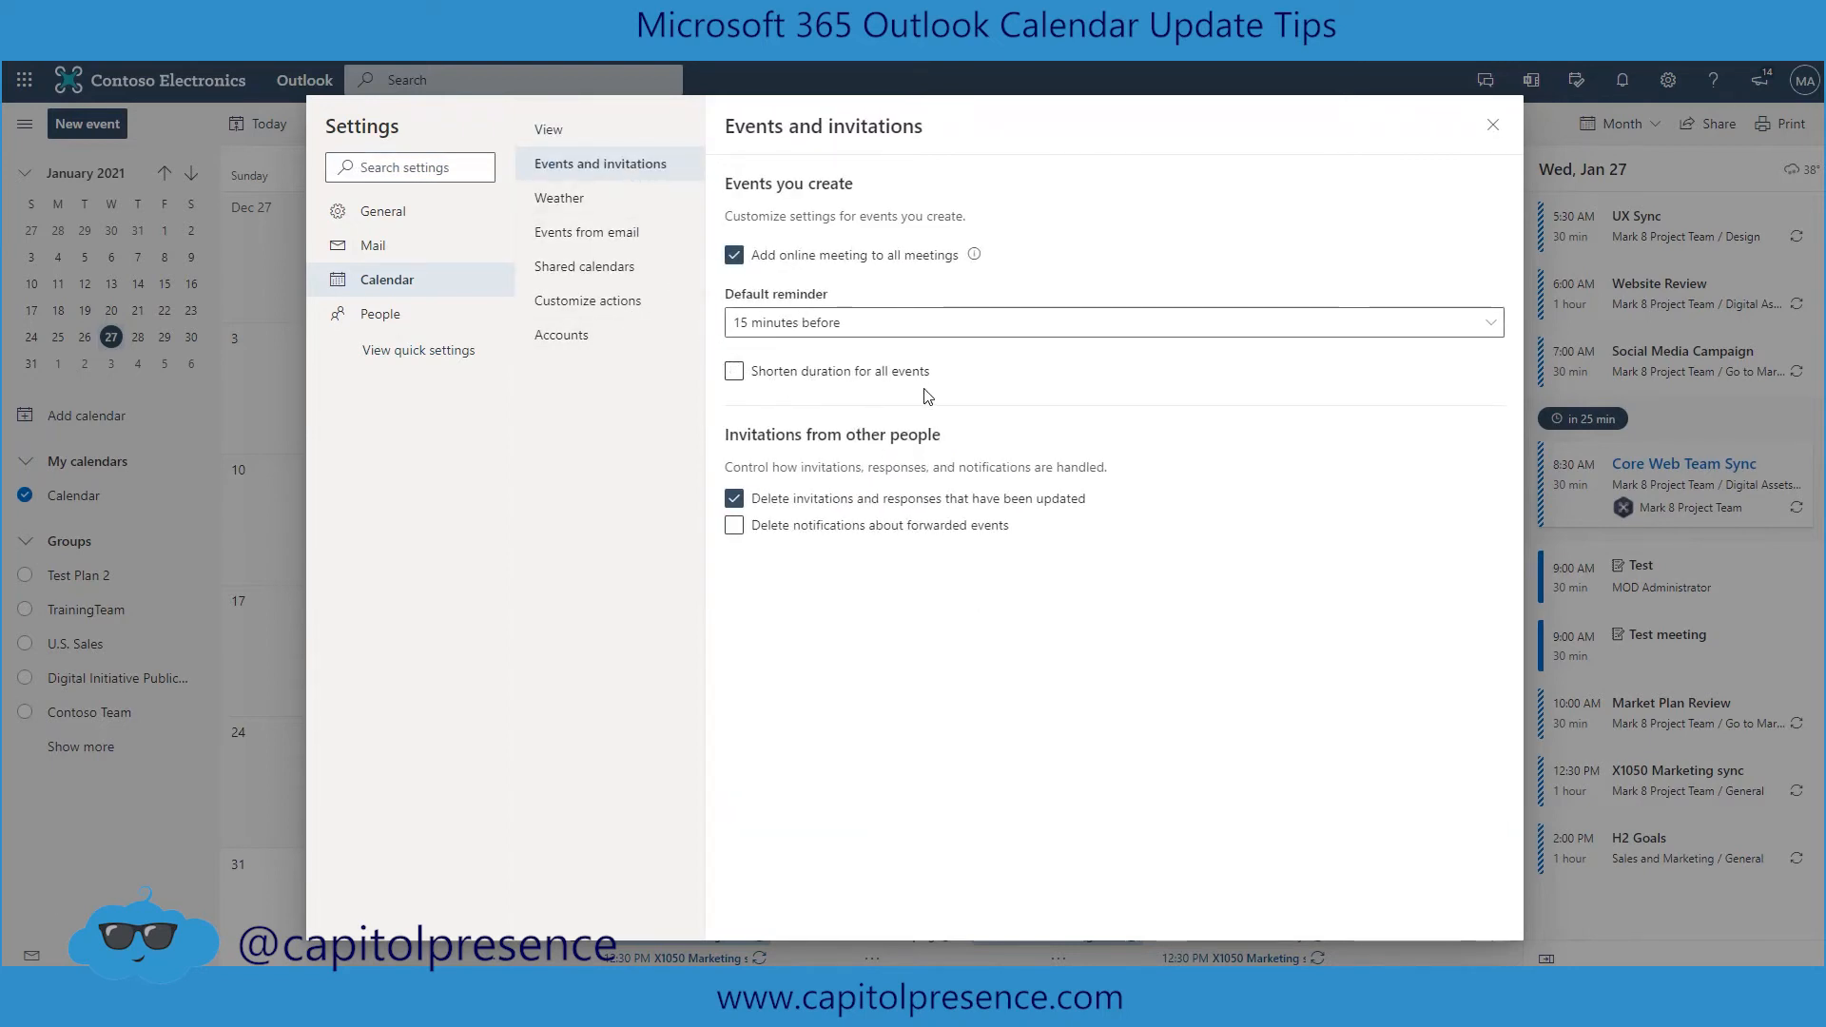
pyautogui.click(855, 381)
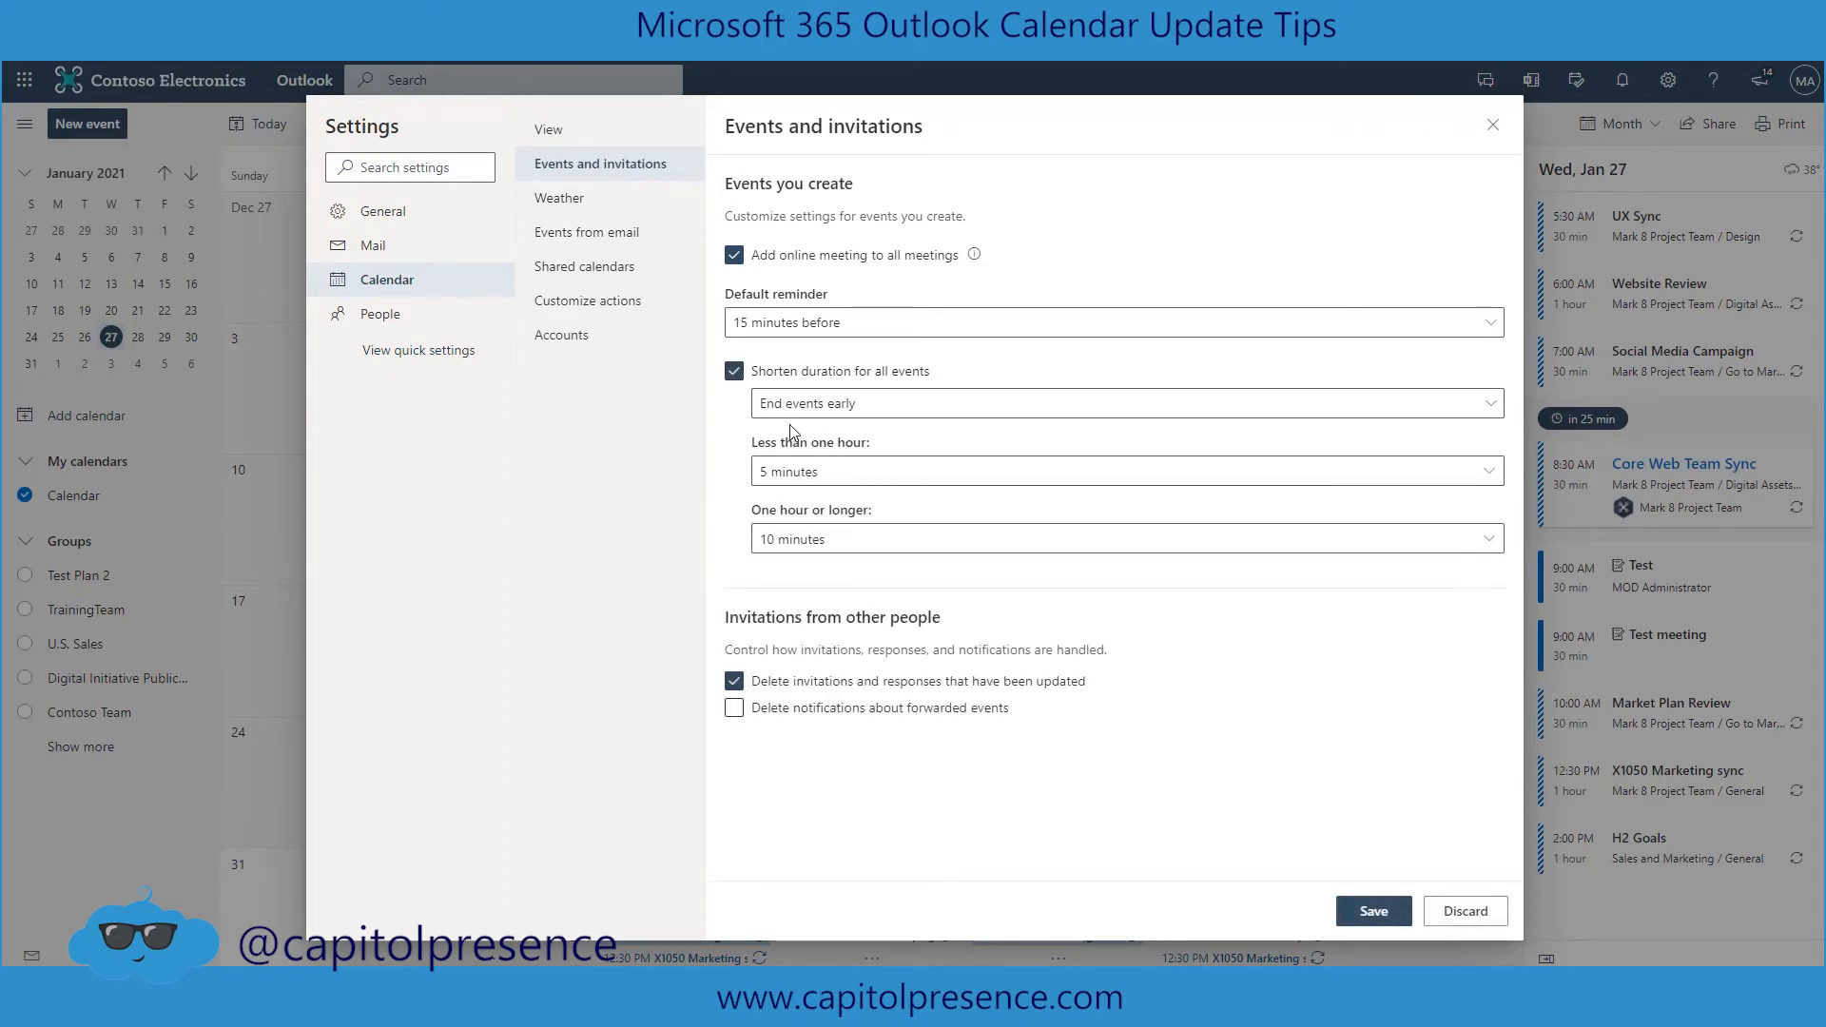
pyautogui.click(1186, 413)
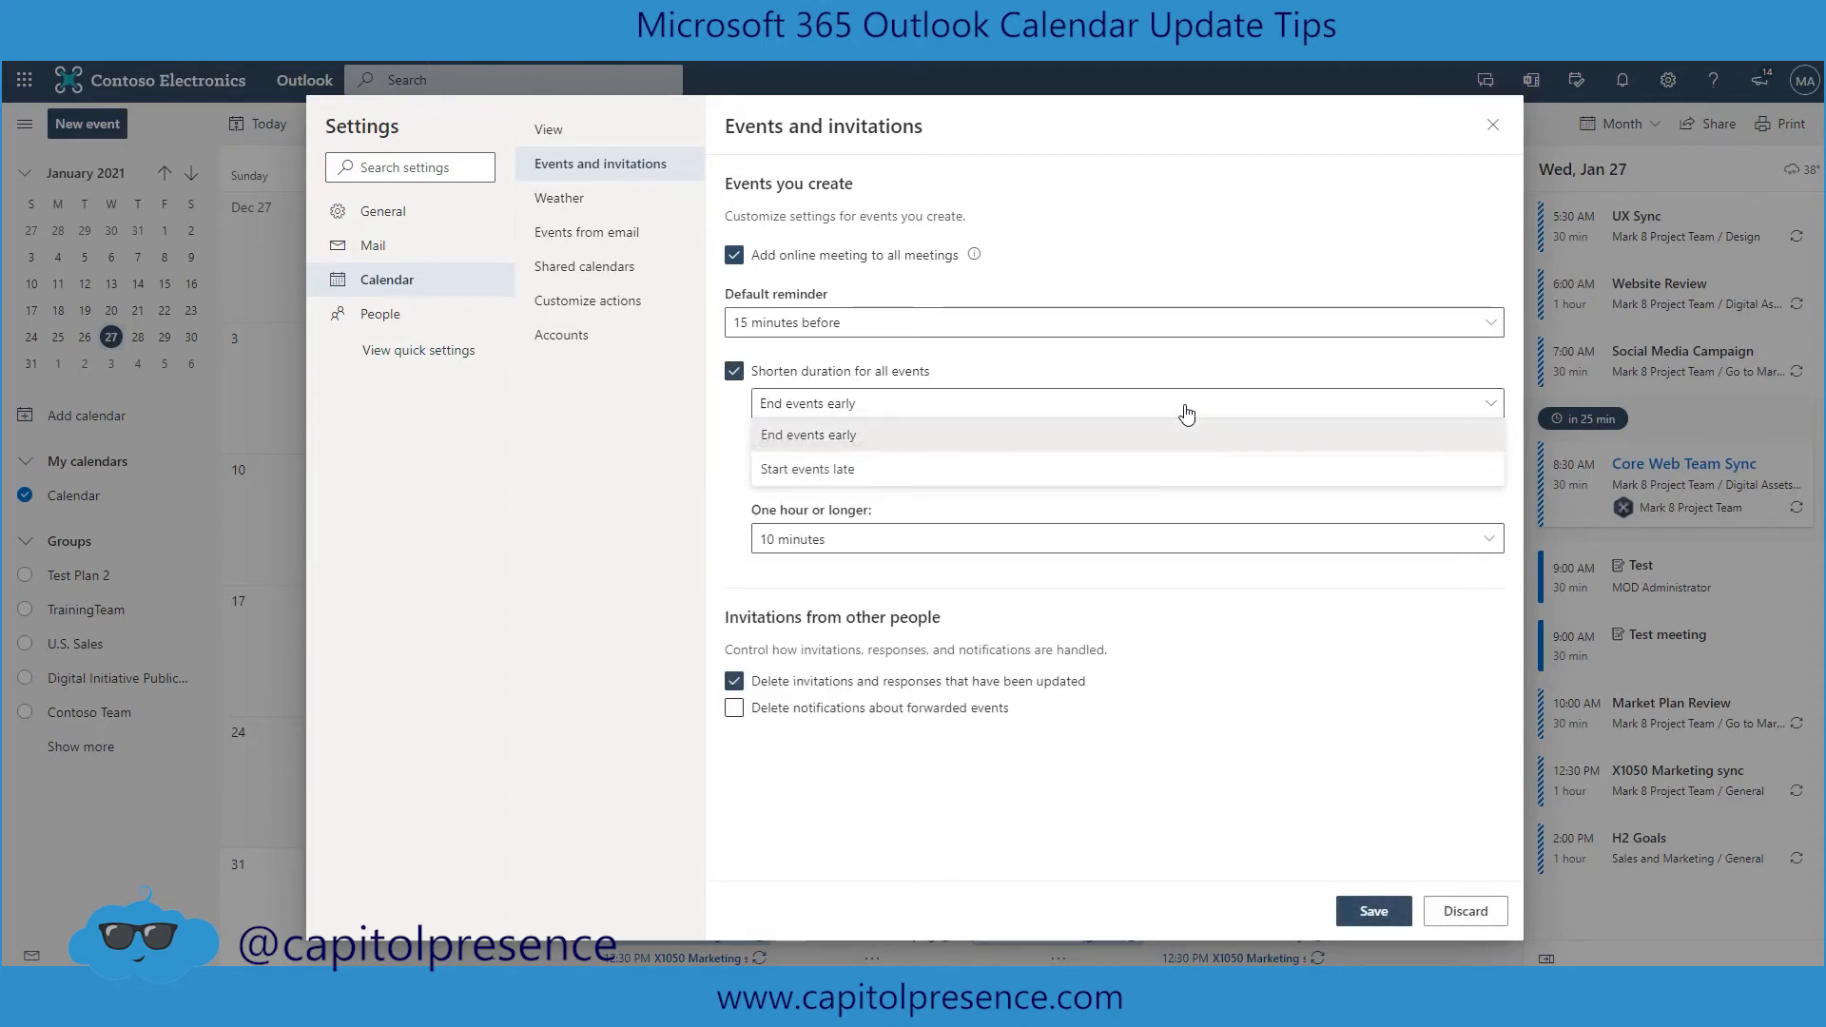
pyautogui.click(887, 474)
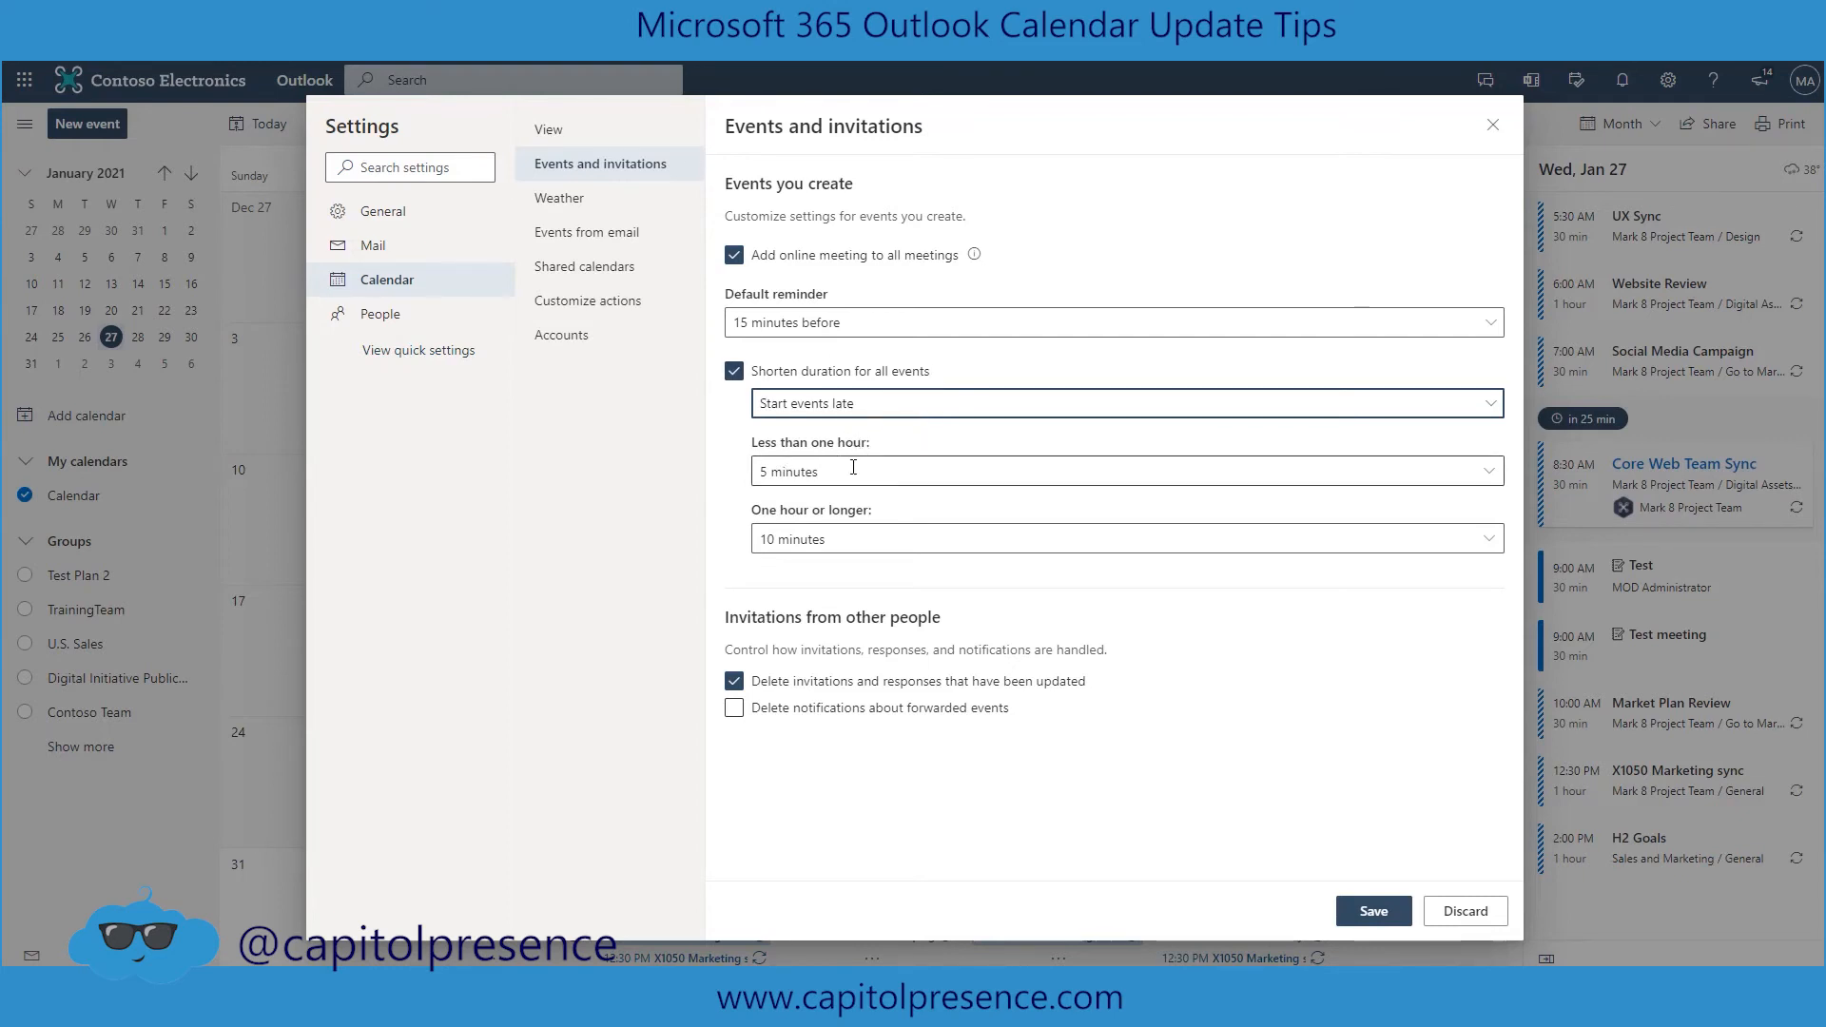
# Step: Set the late start to 5 minutes for events under one hour and 15 minutes for events of one hour or longer
pyautogui.click(1000, 478)
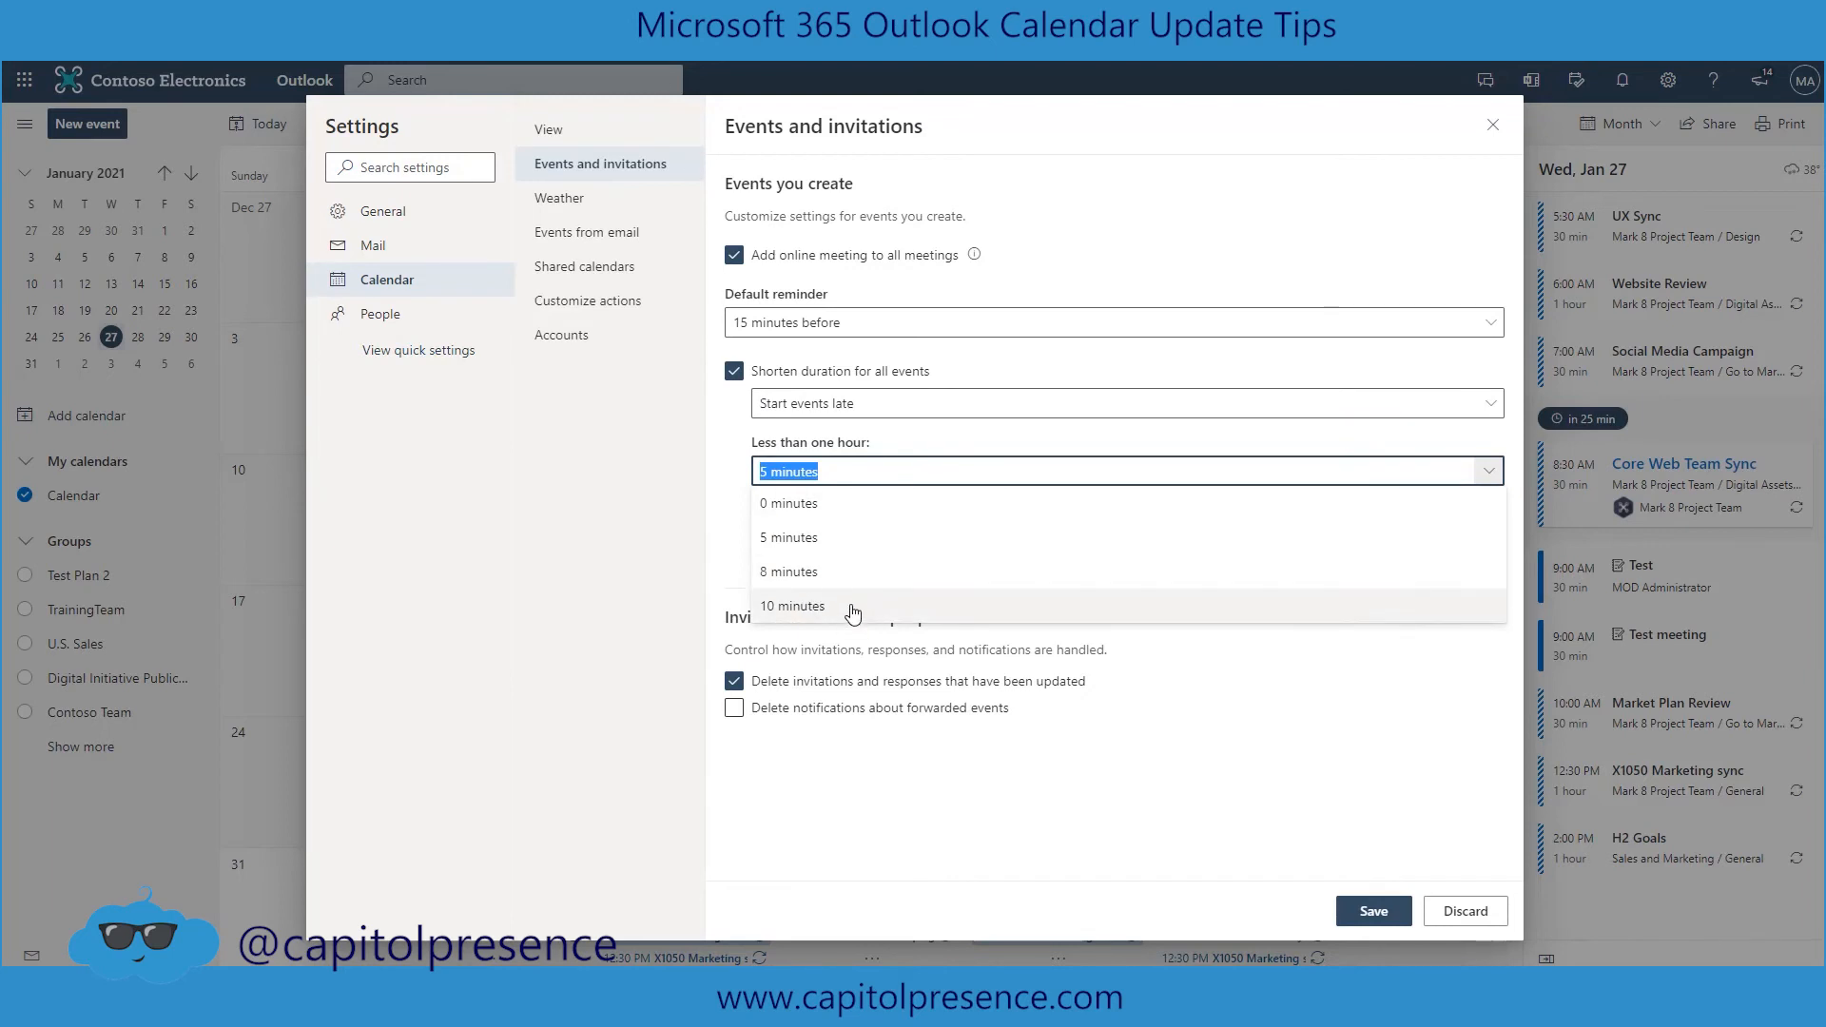
pyautogui.click(837, 540)
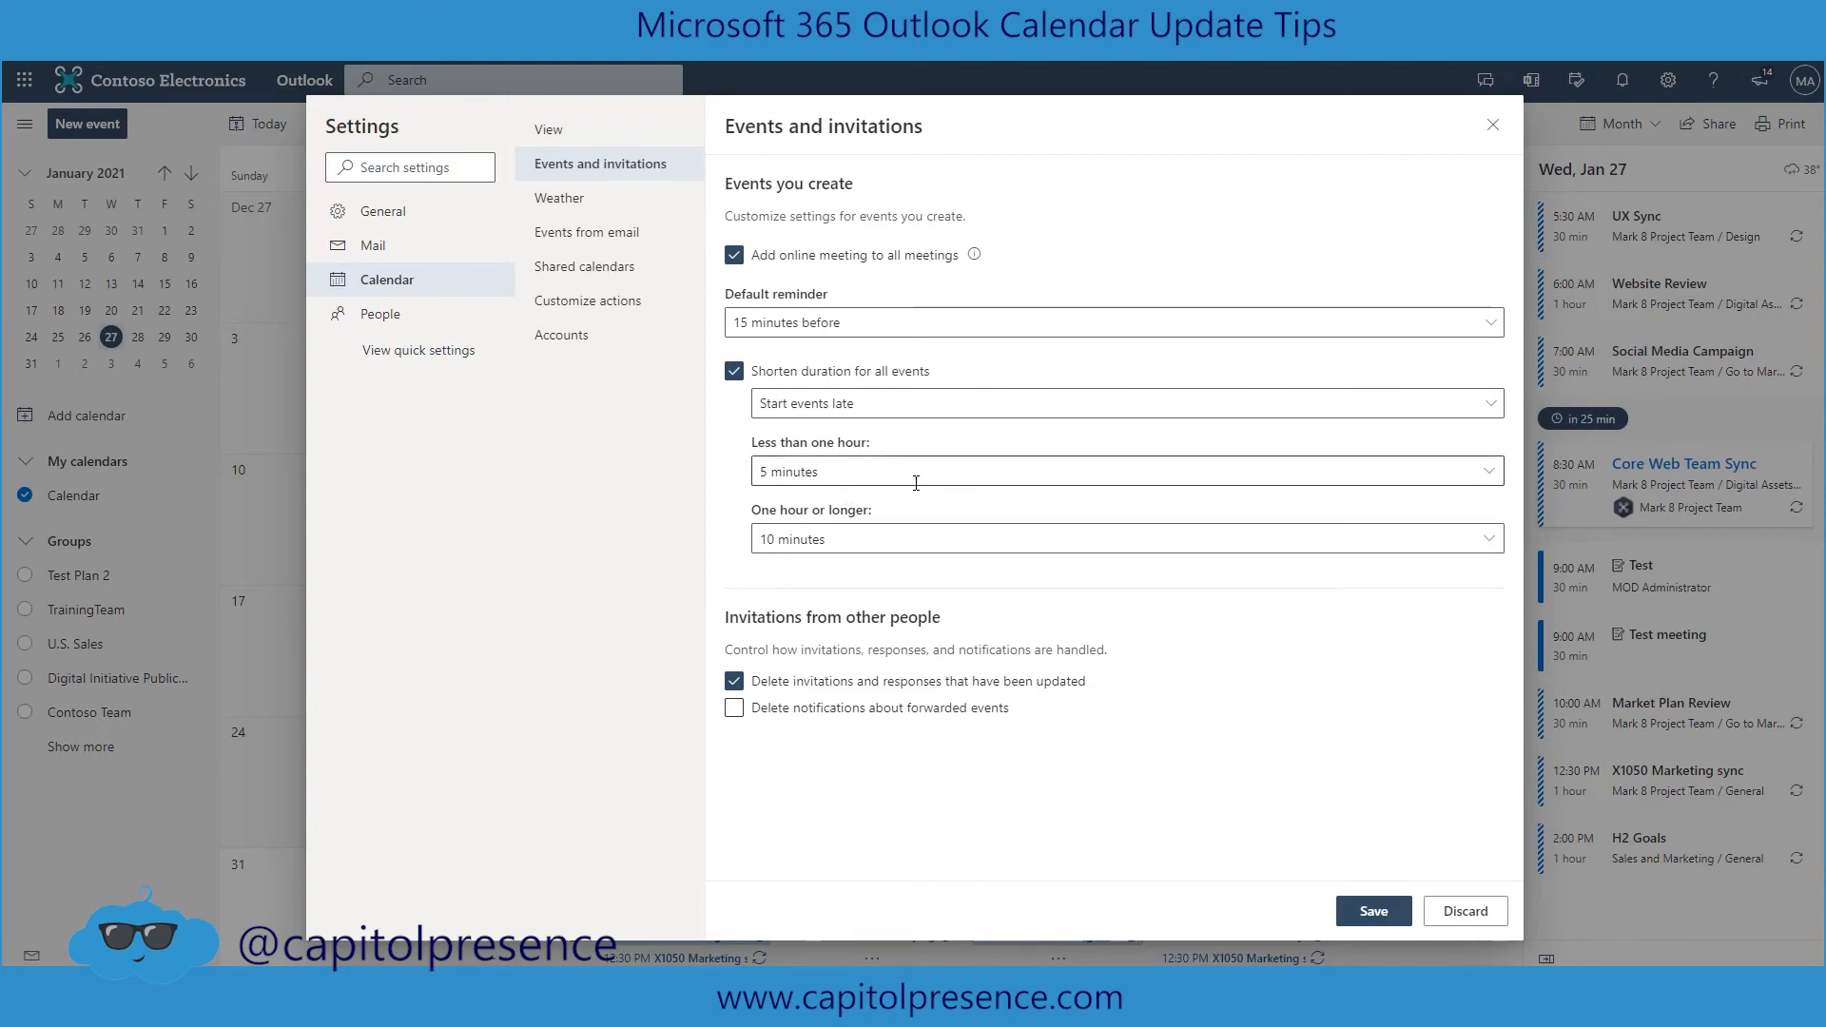
pyautogui.click(841, 539)
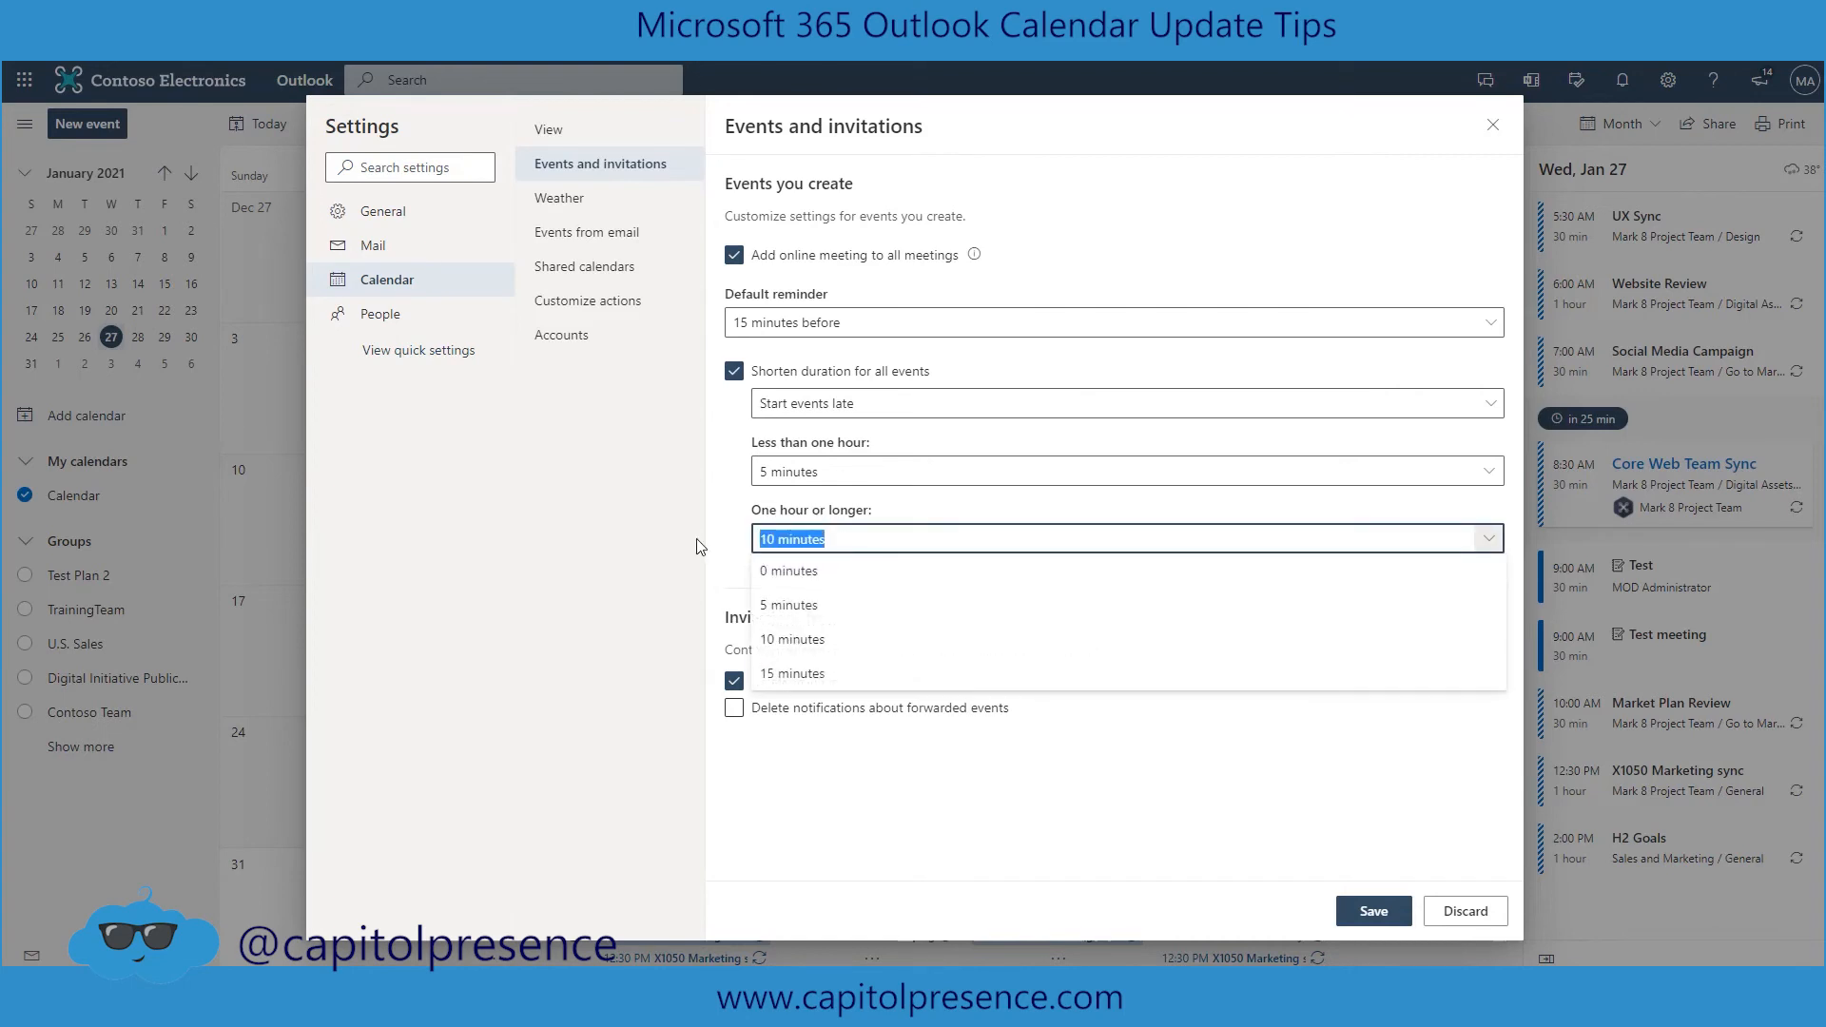
pyautogui.click(795, 674)
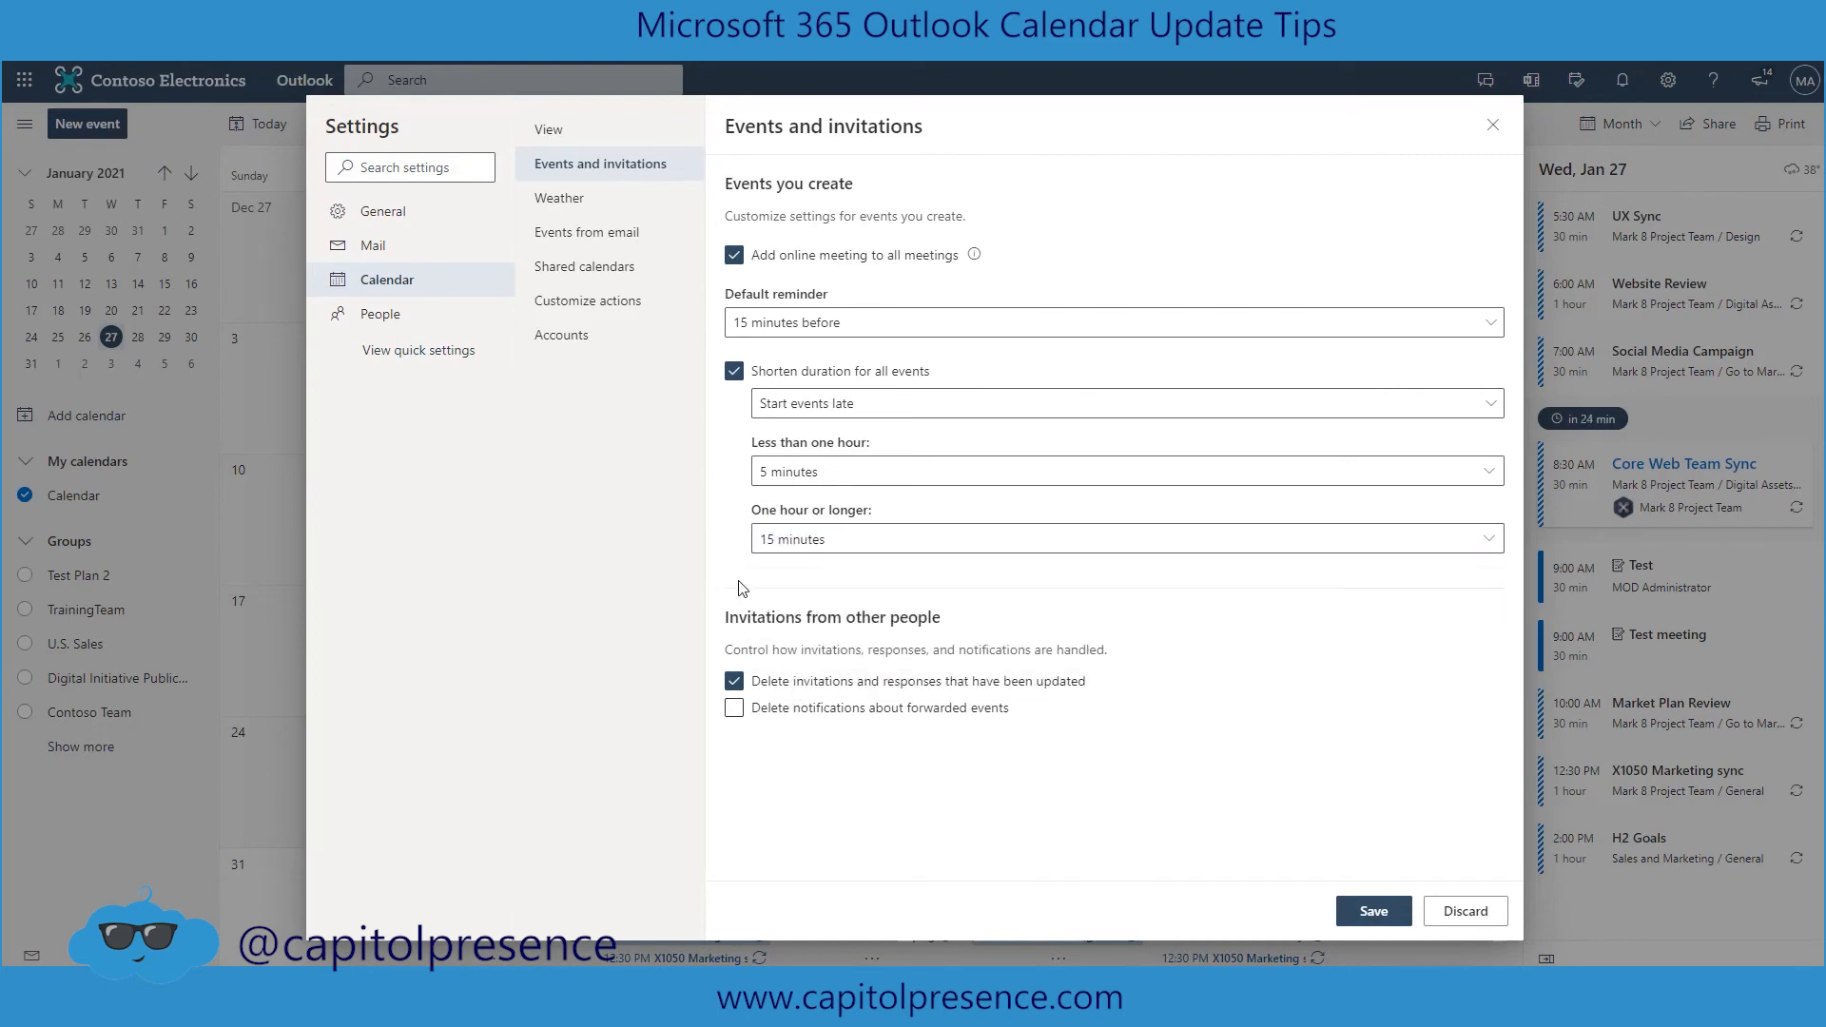